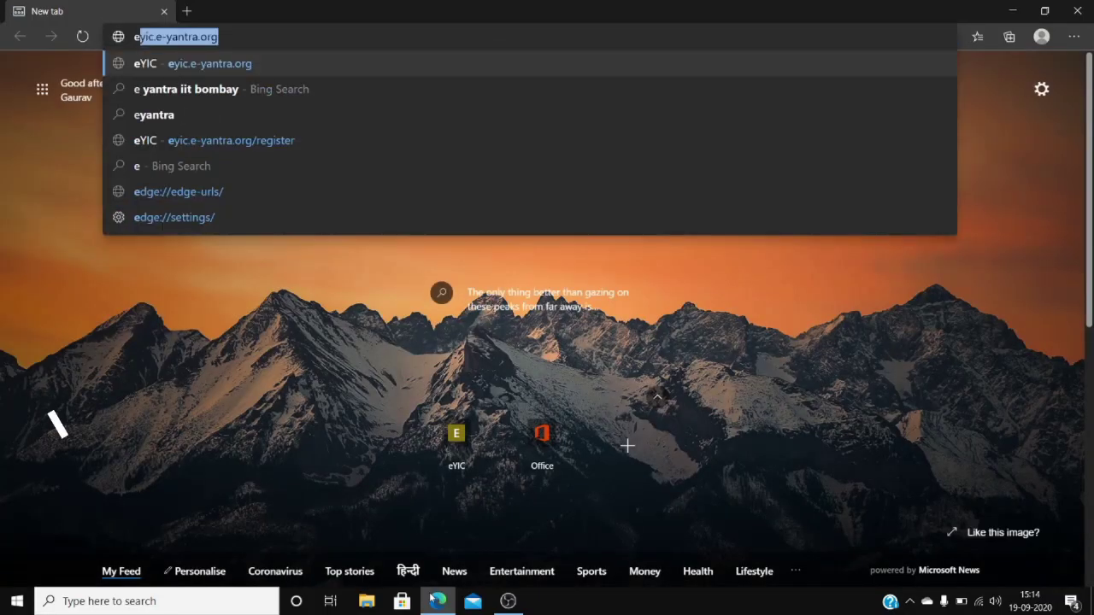
Go to eyic.e-yantra.org in the Edge address bar.
{"action": "type", "text": "ic."}
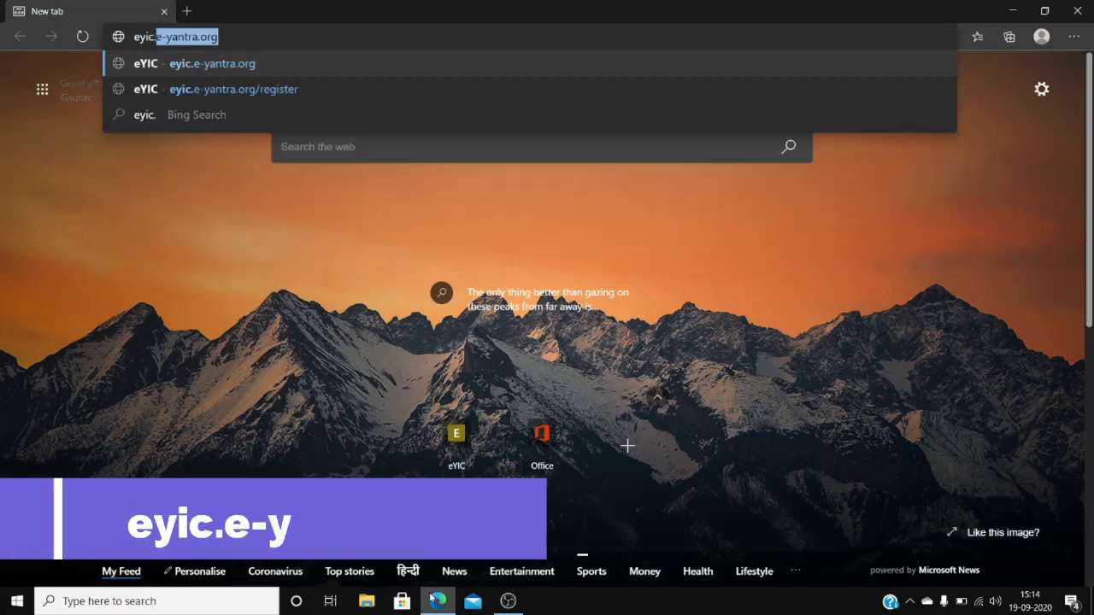
{"action": "type", "text": "e-yan"}
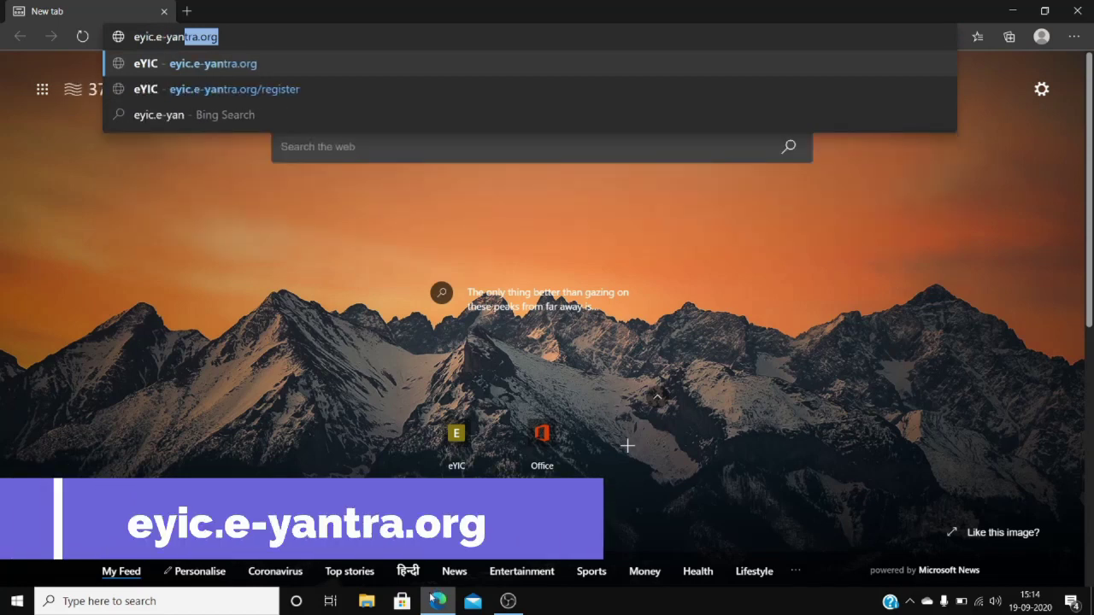
{"action": "type", "text": "tra.org"}
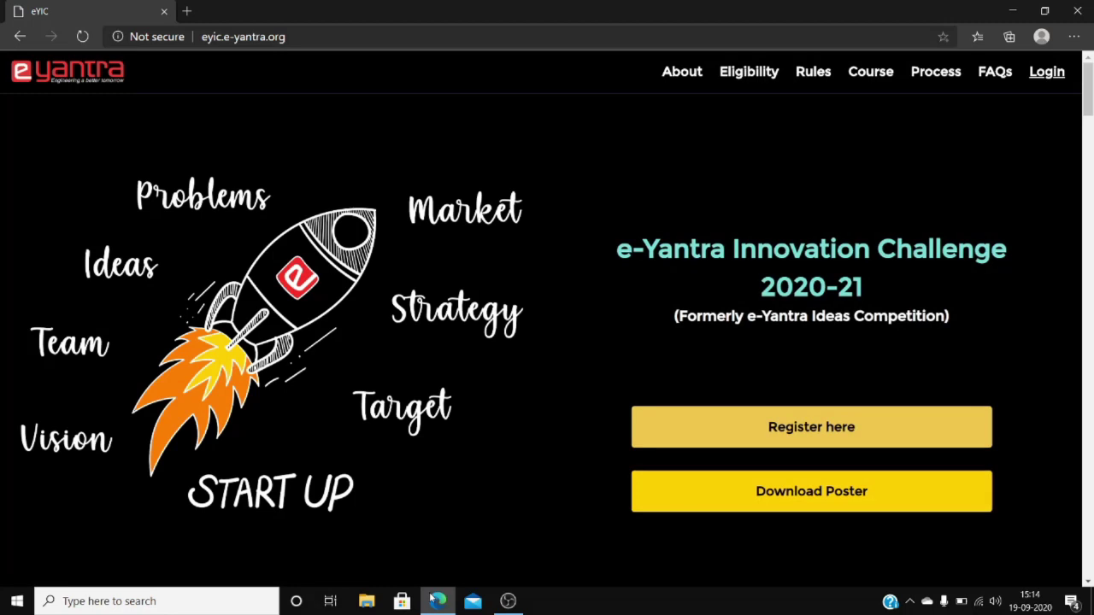
Open the registration page and scroll past the instructions to the Register for eYIC 2020-21 form.
{"action": "left_click", "coordinate": [731, 431]}
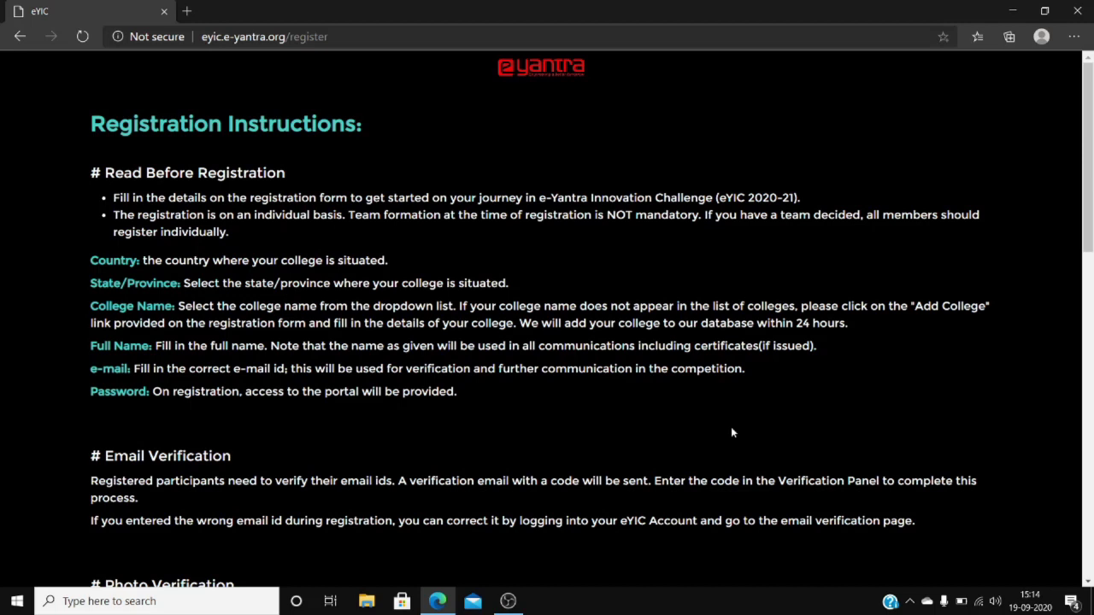
{"action": "scroll", "coordinate": [731, 431], "scroll_direction": "down", "scroll_amount": 3}
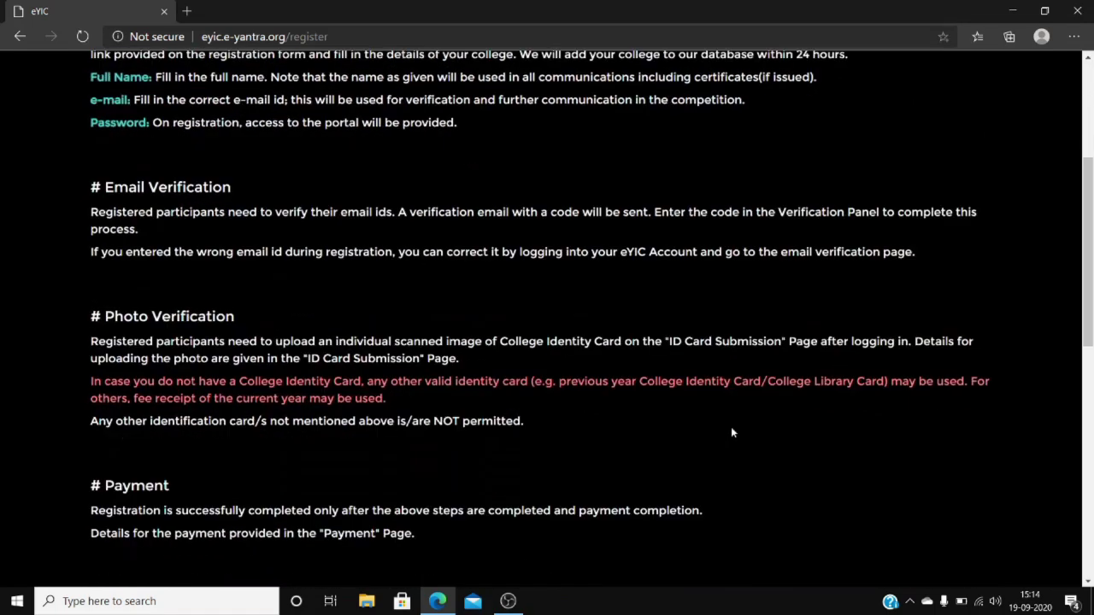
{"action": "scroll", "coordinate": [732, 432], "scroll_direction": "down", "scroll_amount": 5}
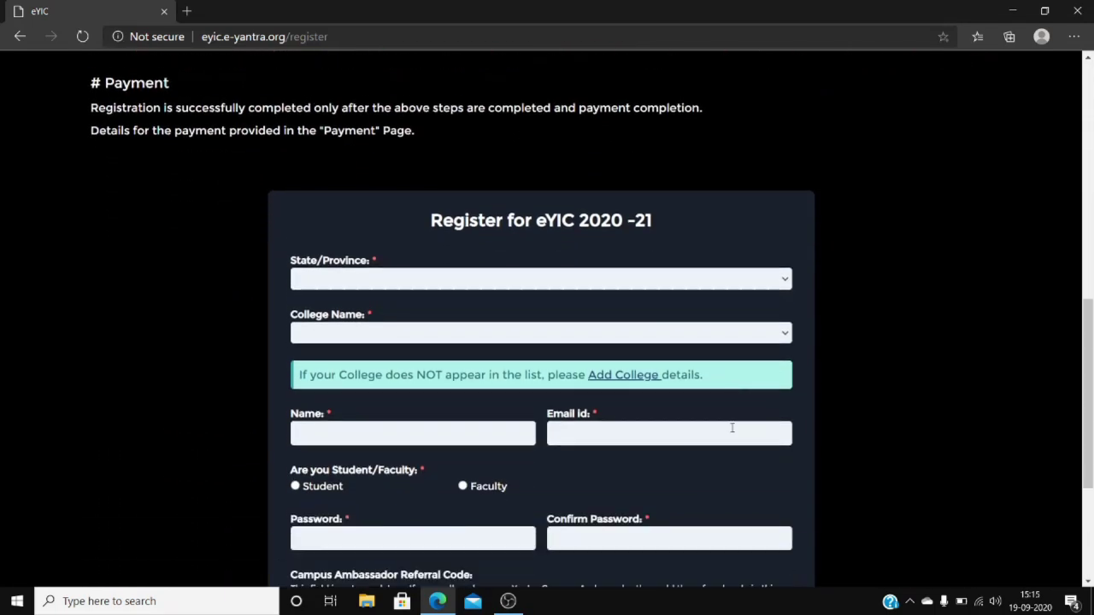
{"action": "scroll", "coordinate": [732, 429], "scroll_direction": "down", "scroll_amount": 2}
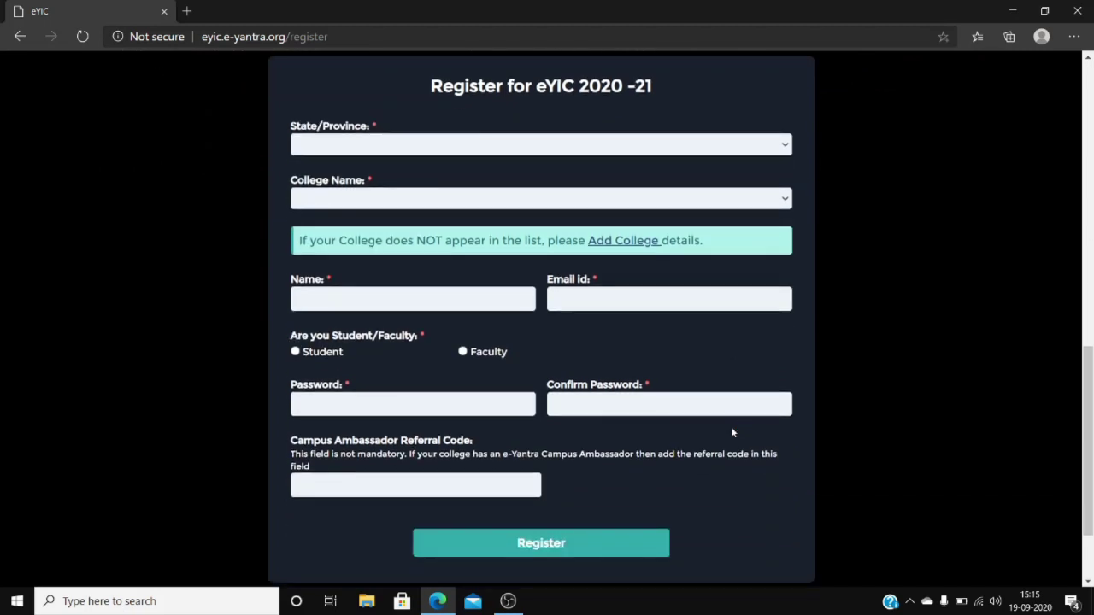
Choose Uttar Pradesh as the state and Mahatma Gandhi Mission's College of Engineering & Technology, Noida as the college.
{"action": "left_click", "coordinate": [692, 145]}
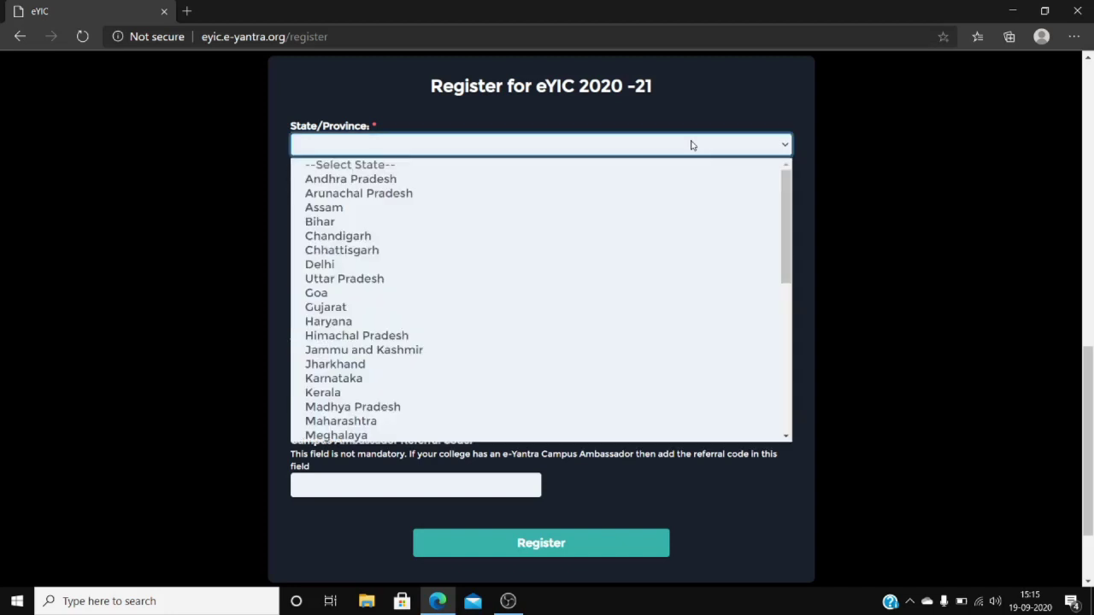
{"action": "key", "text": "u"}
{"action": "key", "text": "Return"}
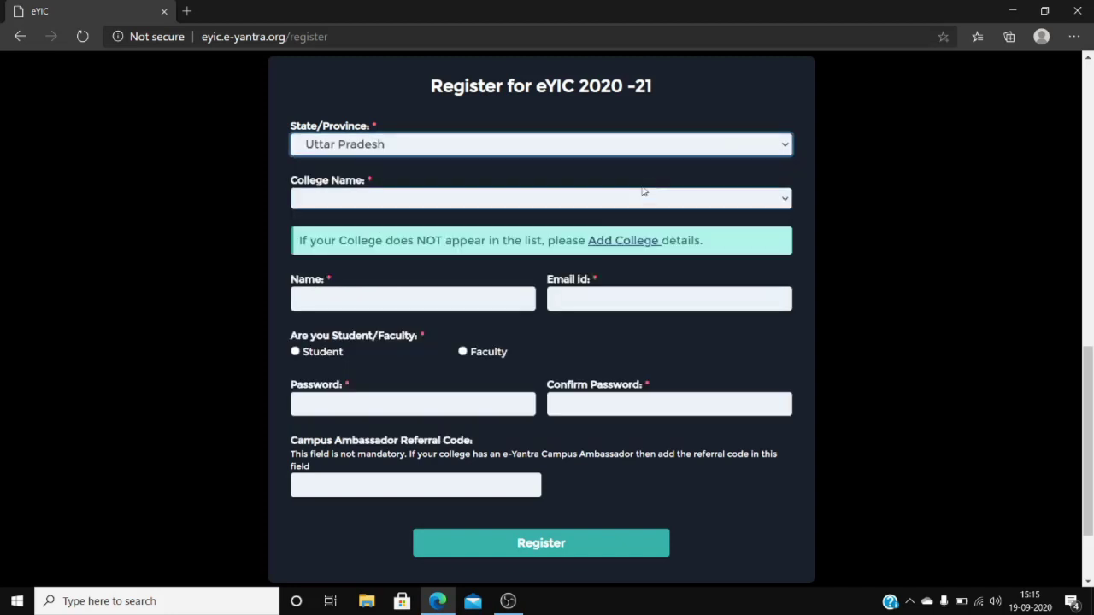
{"action": "left_click", "coordinate": [630, 201]}
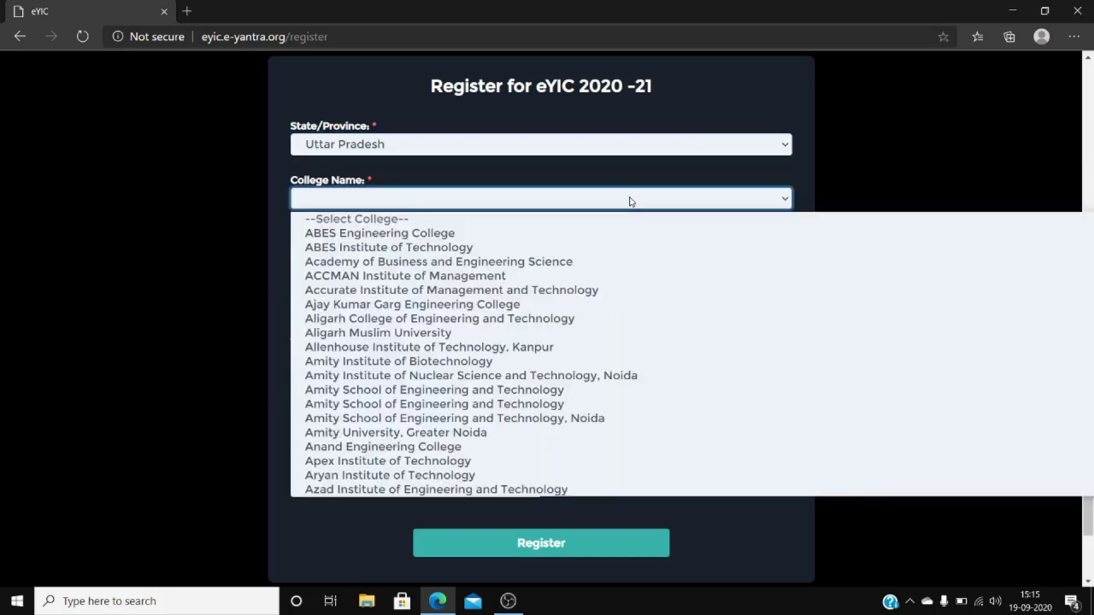
{"action": "key", "text": "m"}
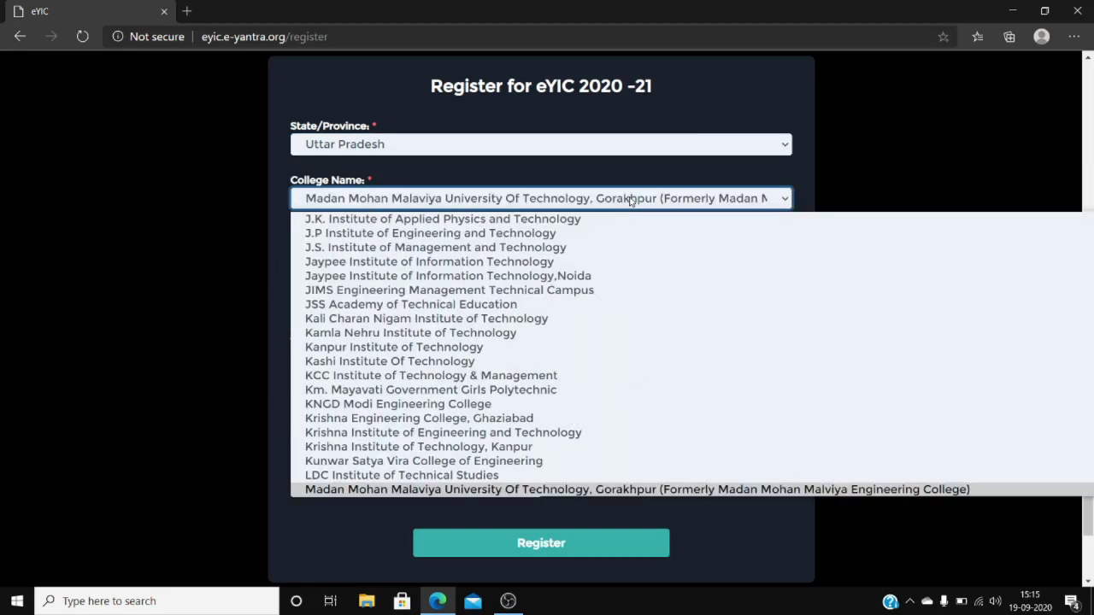
{"action": "key", "text": "Down"}
{"action": "key", "text": "Down"}
{"action": "key", "text": "Down"}
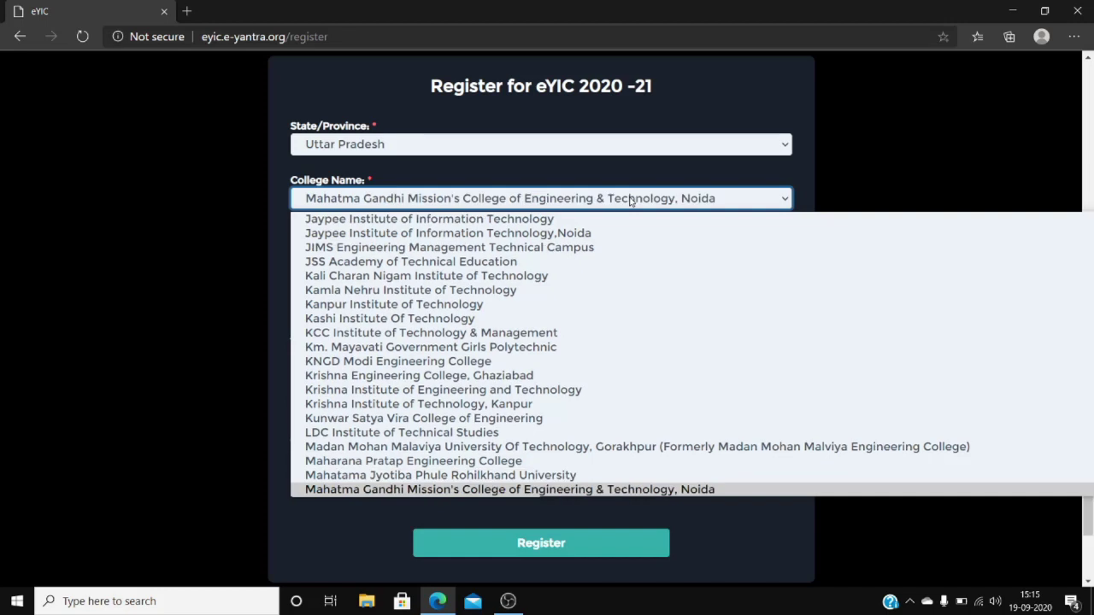
{"action": "key", "text": "Return"}
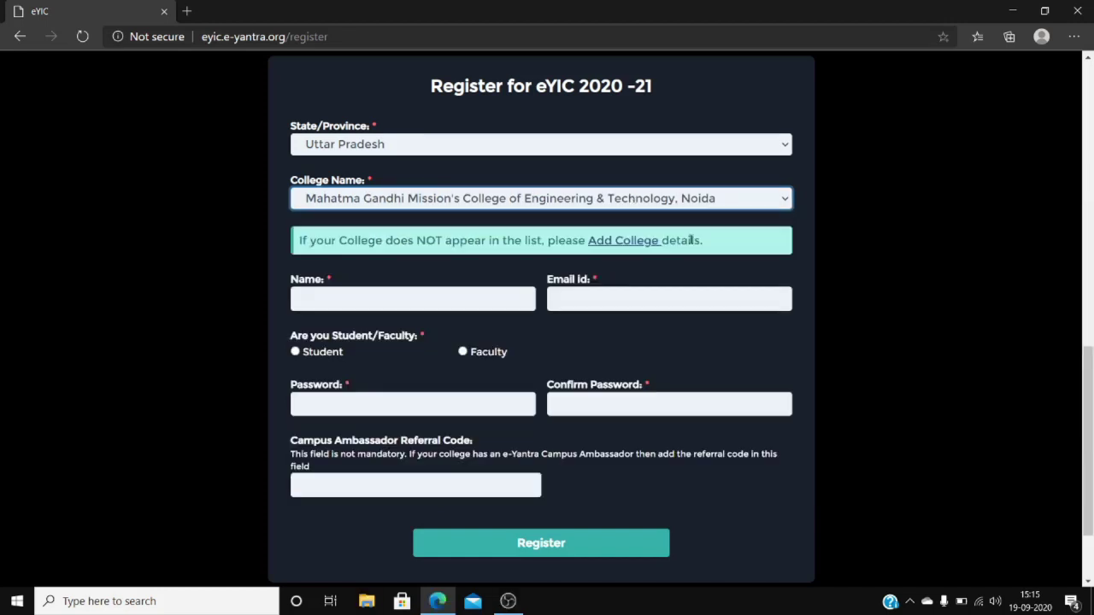
Open the Add College link in a new tab, view it, then go back to the eYIC tab.
{"action": "right_click", "coordinate": [621, 251]}
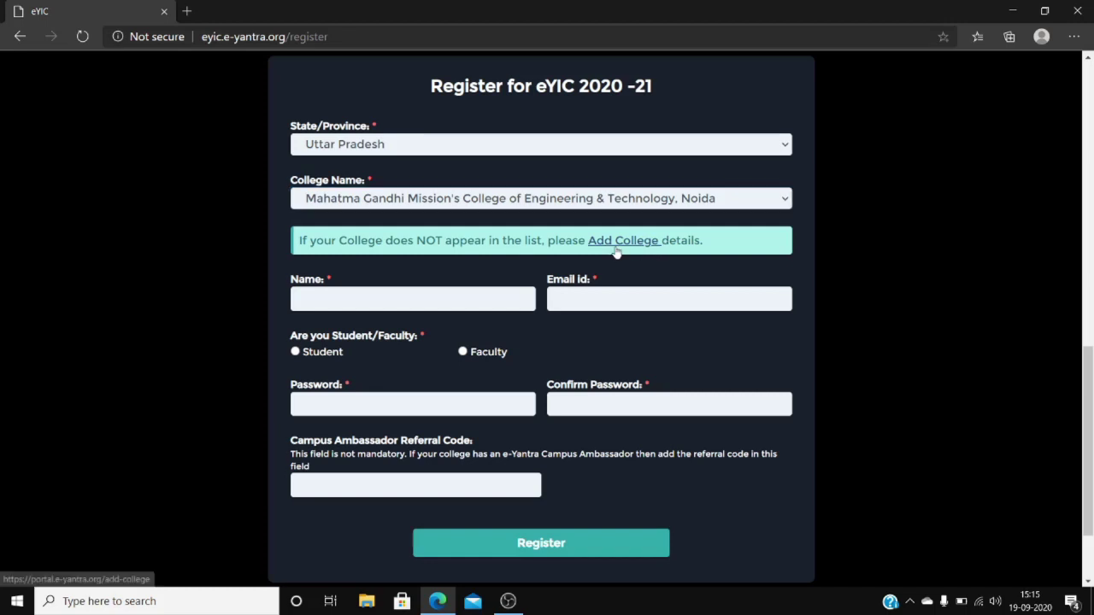
{"action": "left_click", "coordinate": [632, 261]}
{"action": "key", "text": "ctrl+Tab"}
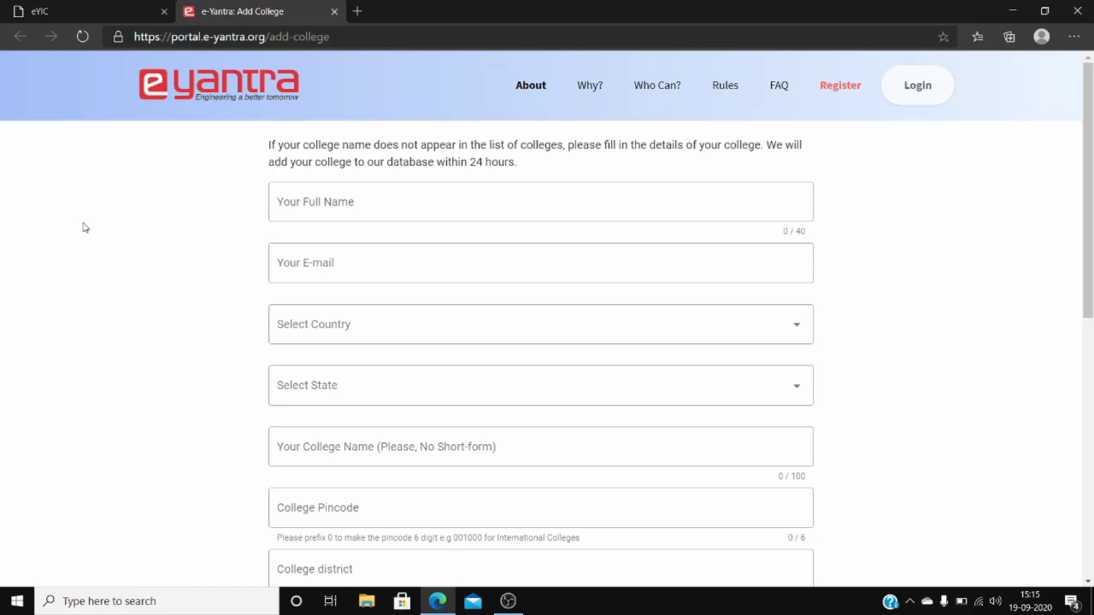
{"action": "scroll", "coordinate": [85, 228], "scroll_direction": "down", "scroll_amount": 5}
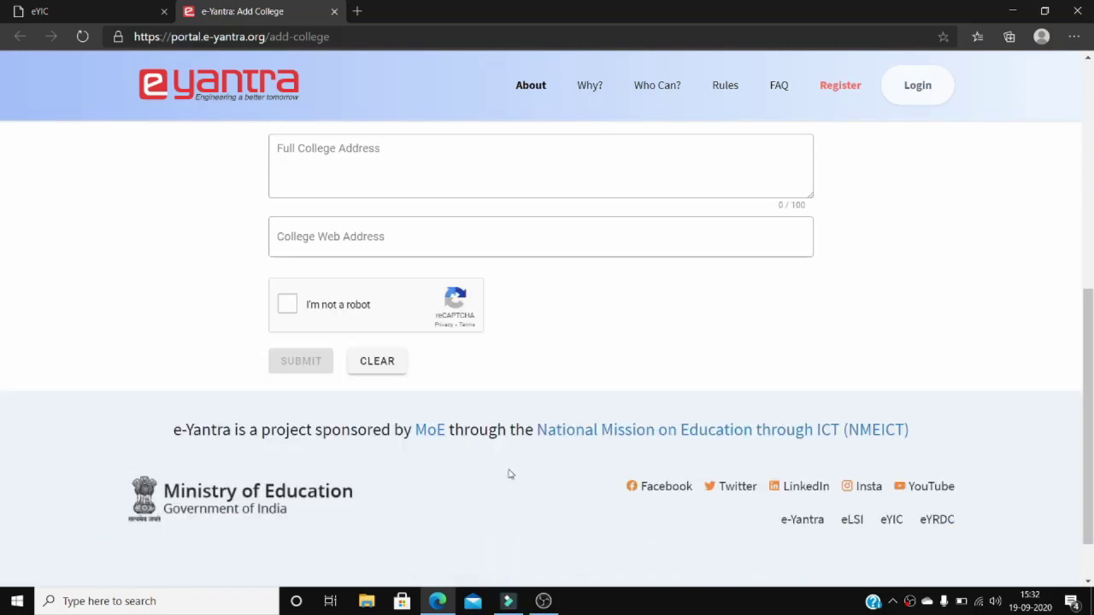
{"action": "left_click", "coordinate": [61, 6]}
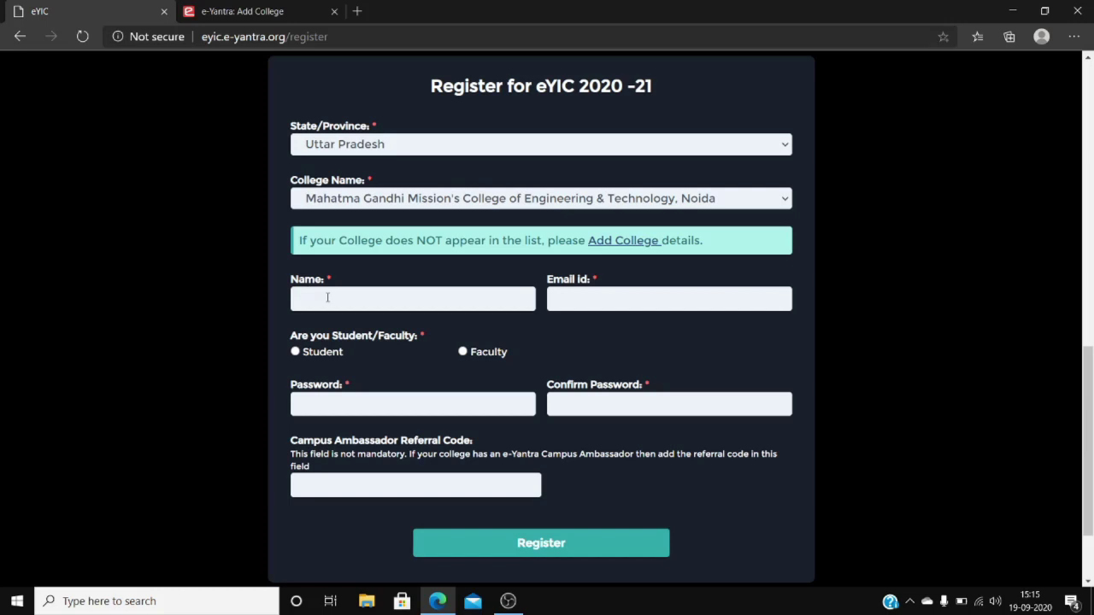
Enter the registrant's first name and e-mail address, and select the Student role.
{"action": "left_click", "coordinate": [330, 297]}
{"action": "type", "text": "Gaurav"}
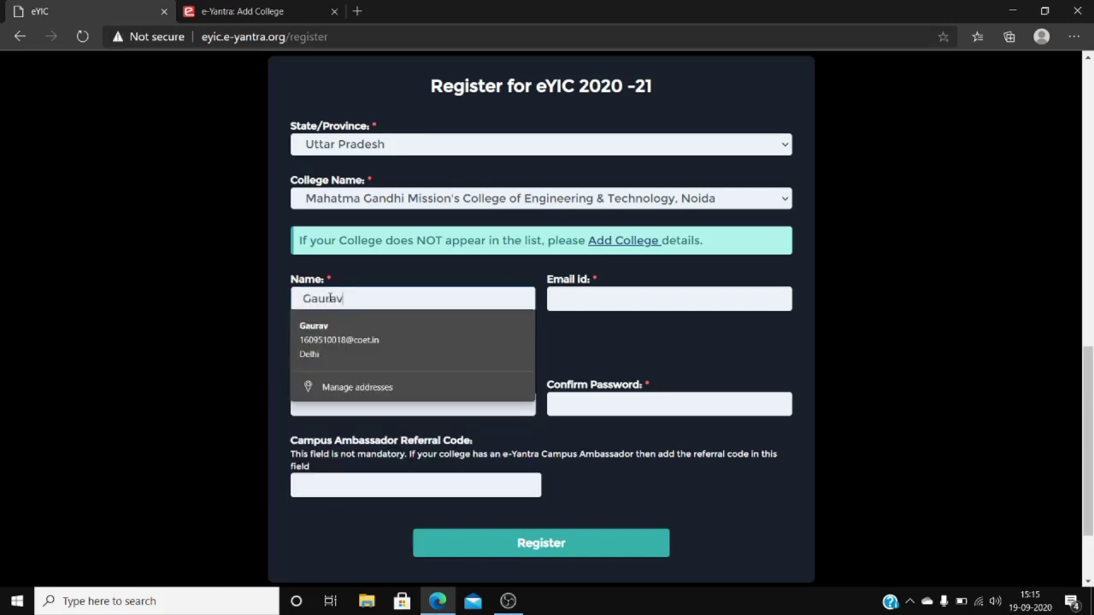
{"action": "key", "text": "Tab"}
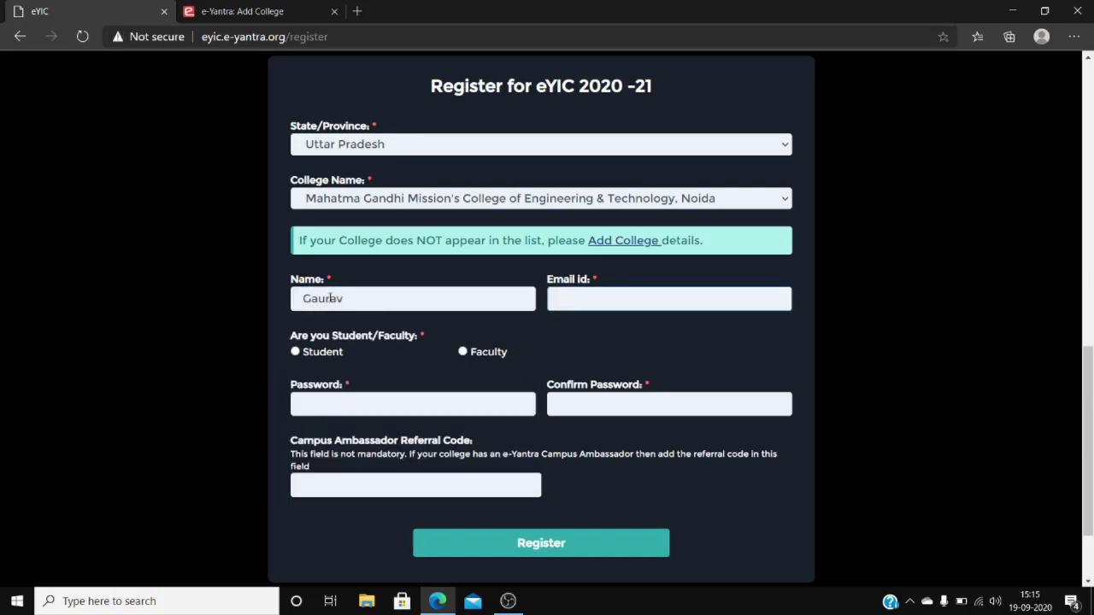
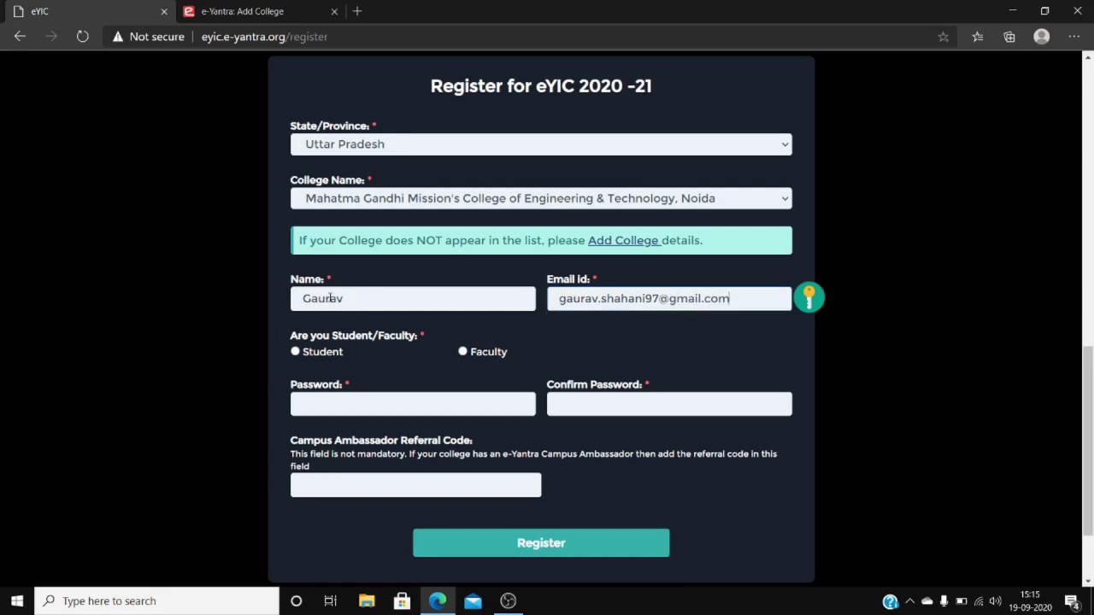
{"action": "left_click", "coordinate": [296, 351]}
Enter the account password in both the Password and Confirm Password fields.
{"action": "left_click", "coordinate": [333, 396]}
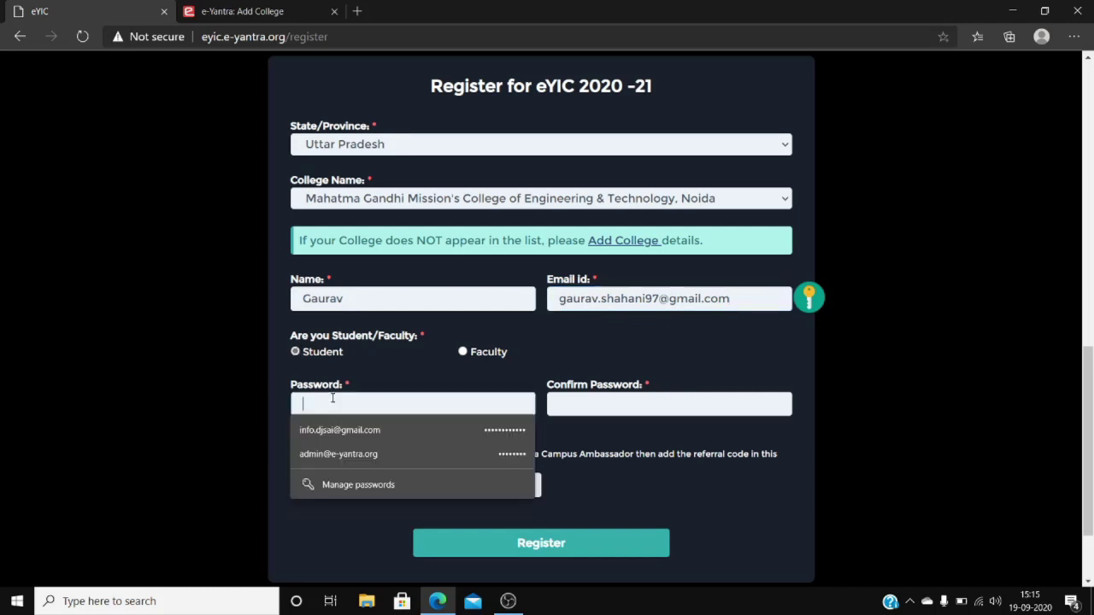
{"action": "type", "text": "••••••••"}
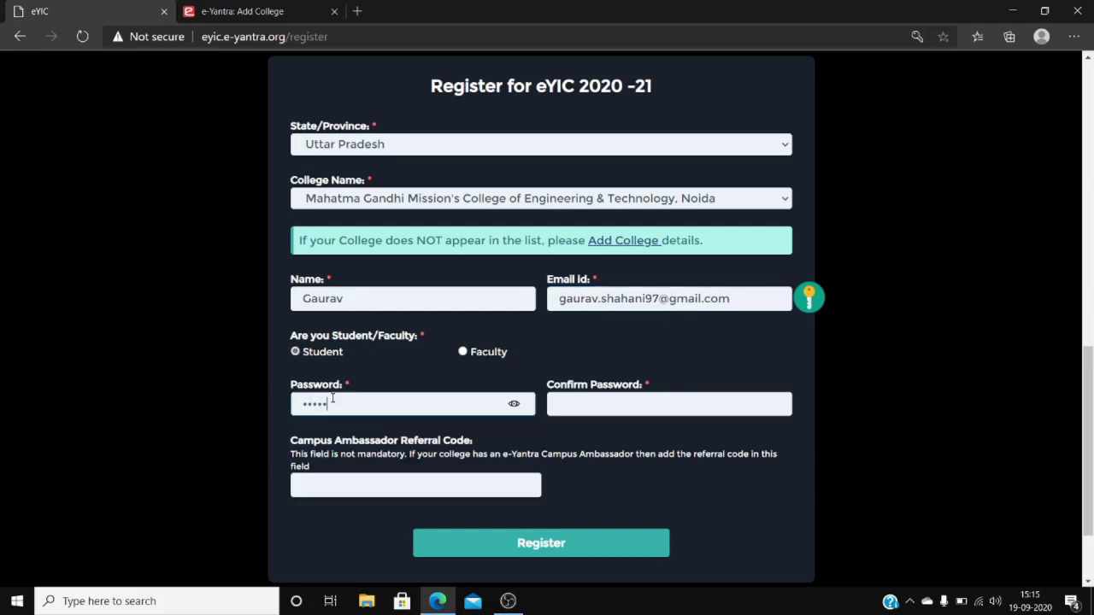
{"action": "type", "text": "••"}
{"action": "left_click", "coordinate": [621, 396]}
{"action": "type", "text": "••••"}
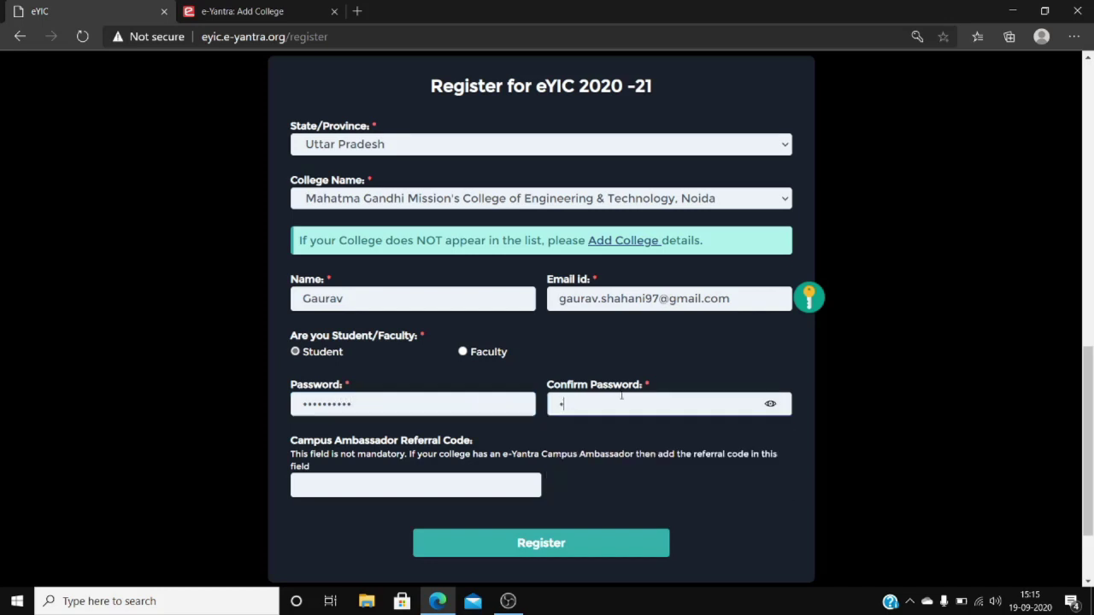
{"action": "type", "text": "••••••"}
{"action": "left_click", "coordinate": [181, 405]}
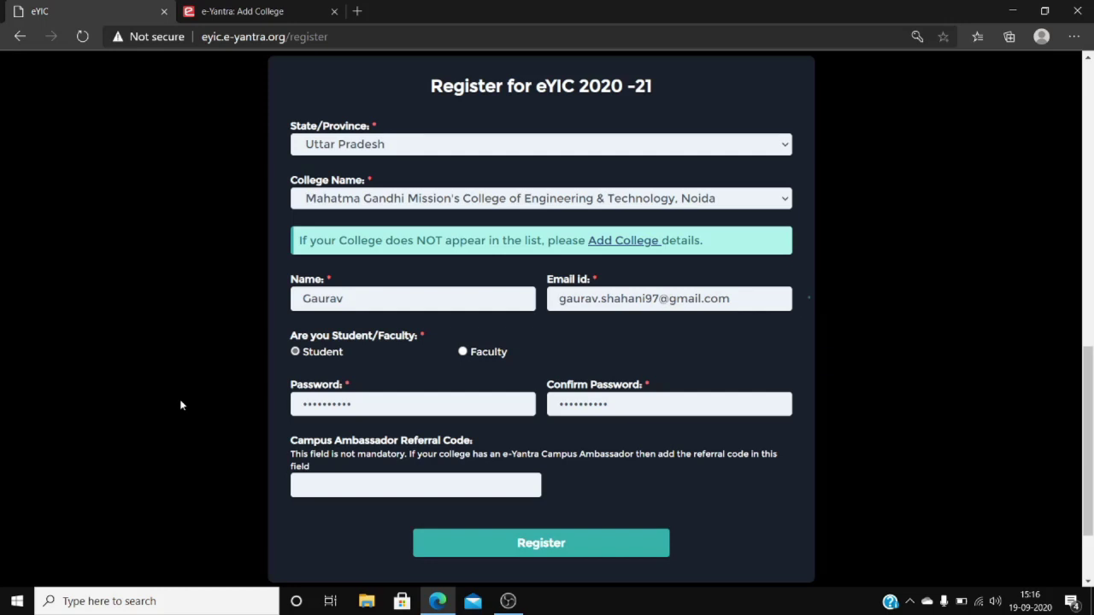
{"action": "scroll", "coordinate": [181, 405], "scroll_direction": "down", "scroll_amount": 2}
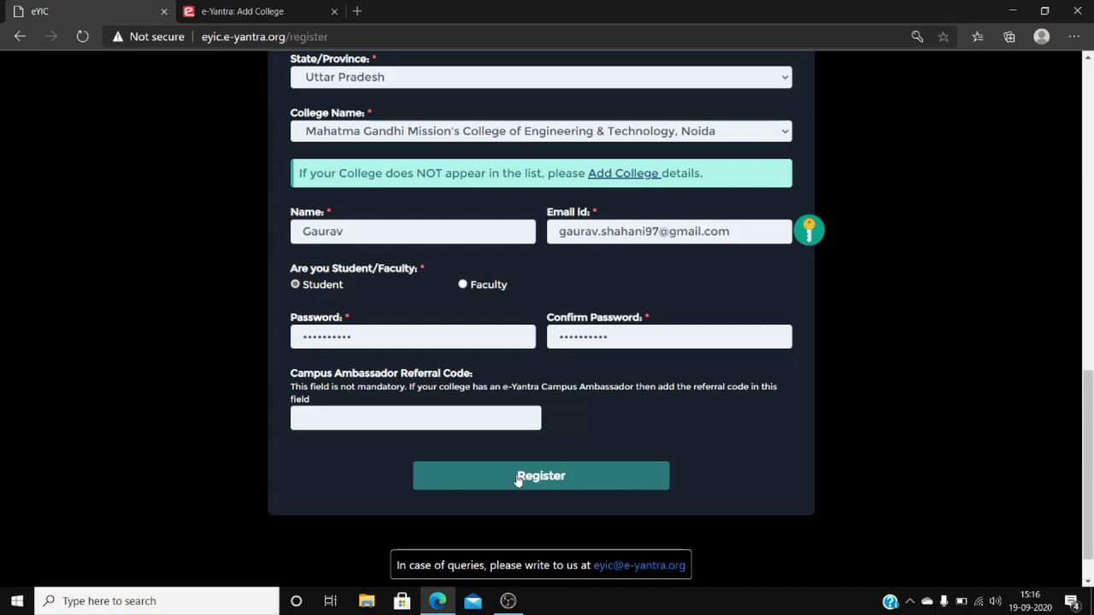
Submit the registration and copy the verification code from the e-Yantra e-mail.
{"action": "left_click", "coordinate": [518, 479]}
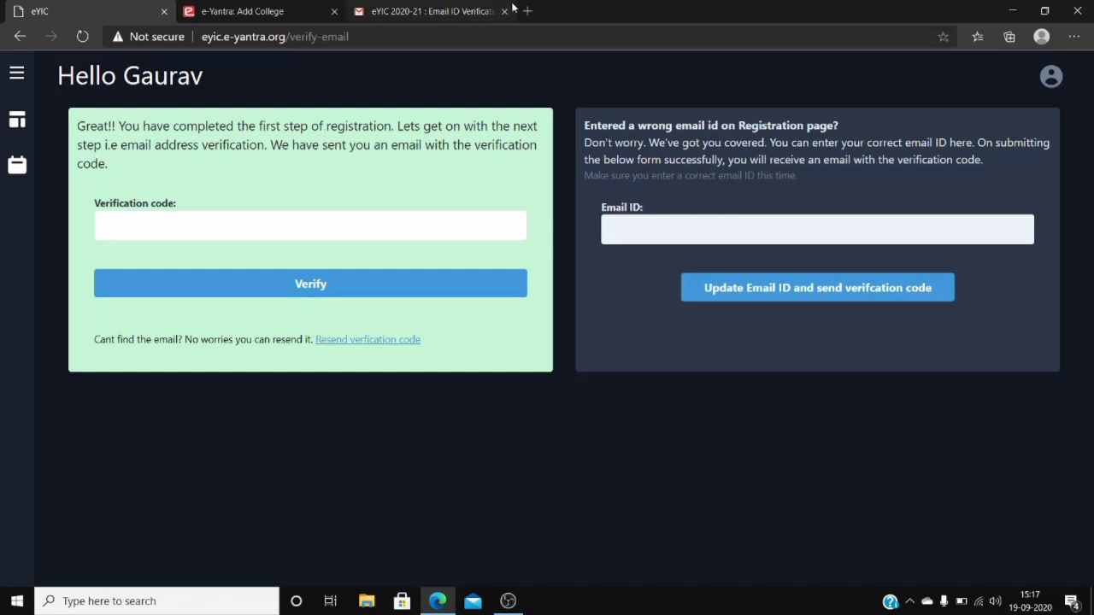
{"action": "left_click", "coordinate": [428, 11]}
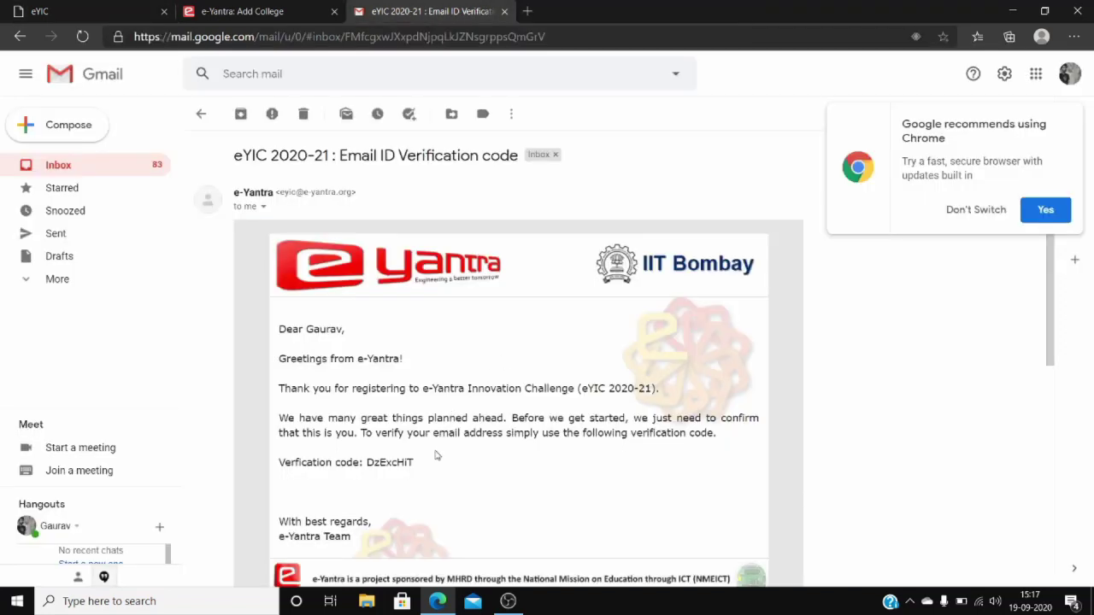
{"action": "left_click_drag", "start_coordinate": [417, 466], "coordinate": [369, 468]}
{"action": "right_click", "coordinate": [368, 468]}
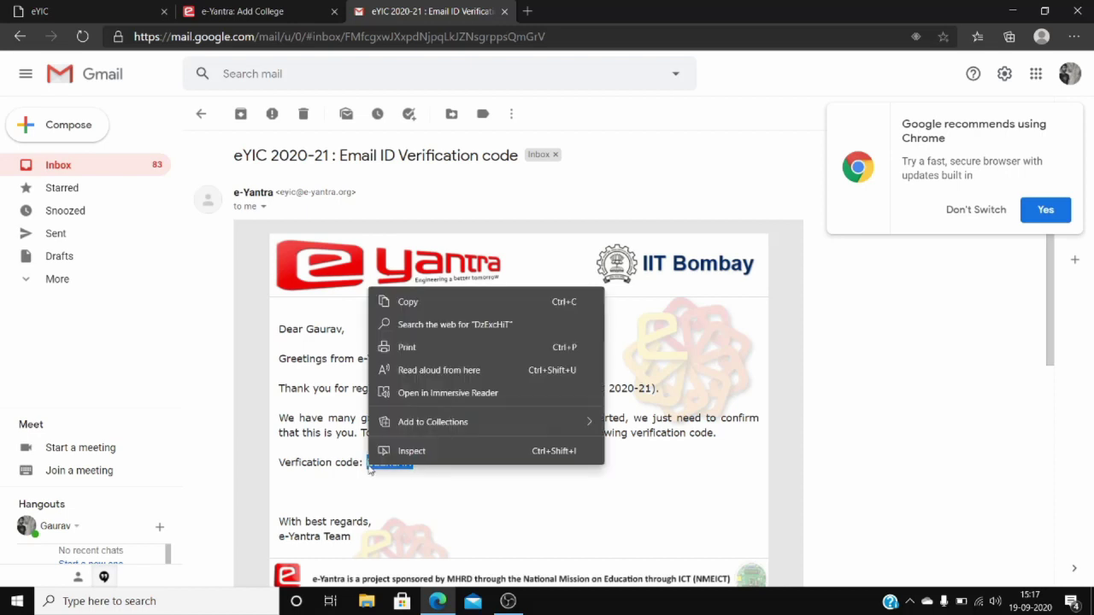
{"action": "left_click", "coordinate": [401, 303]}
Paste the copied code into the Verification code field and verify the e-mail address.
{"action": "left_click", "coordinate": [132, 6]}
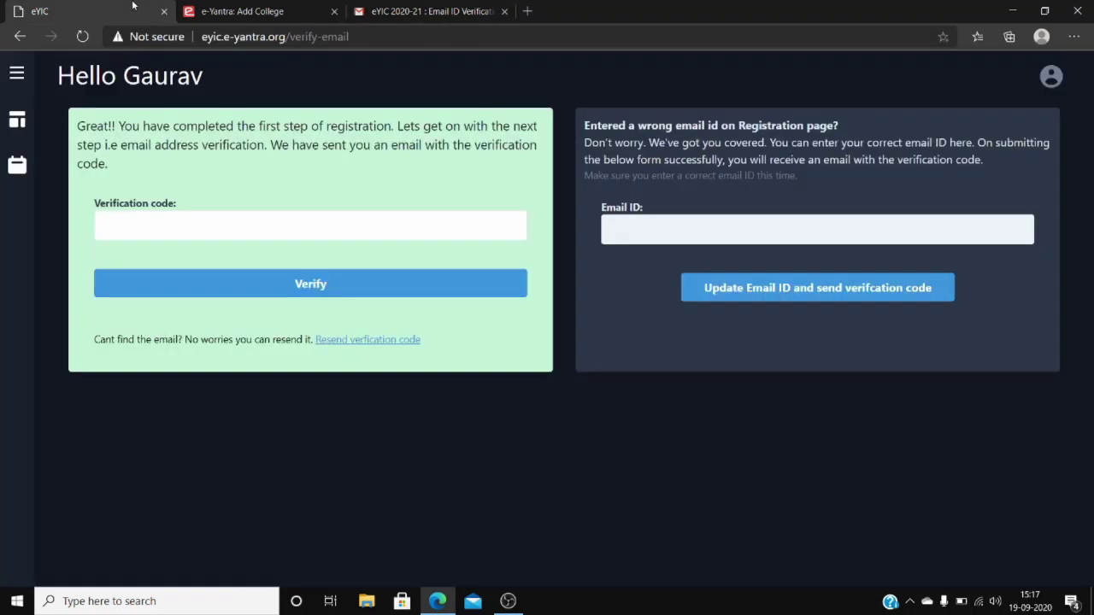
{"action": "left_click", "coordinate": [211, 224]}
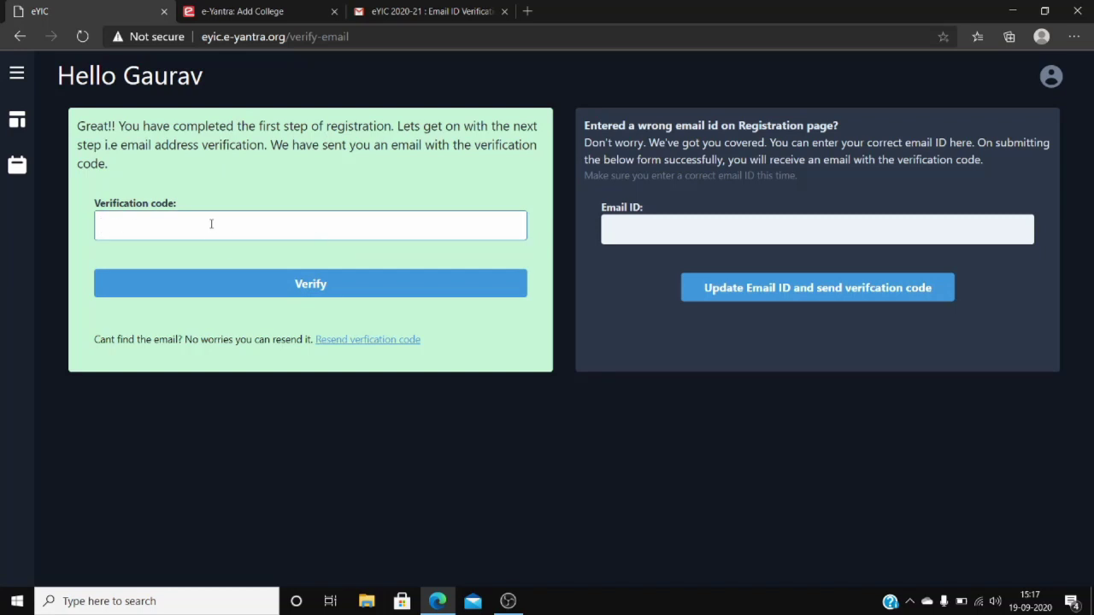
{"action": "key", "text": "ctrl+v"}
{"action": "left_click", "coordinate": [213, 282]}
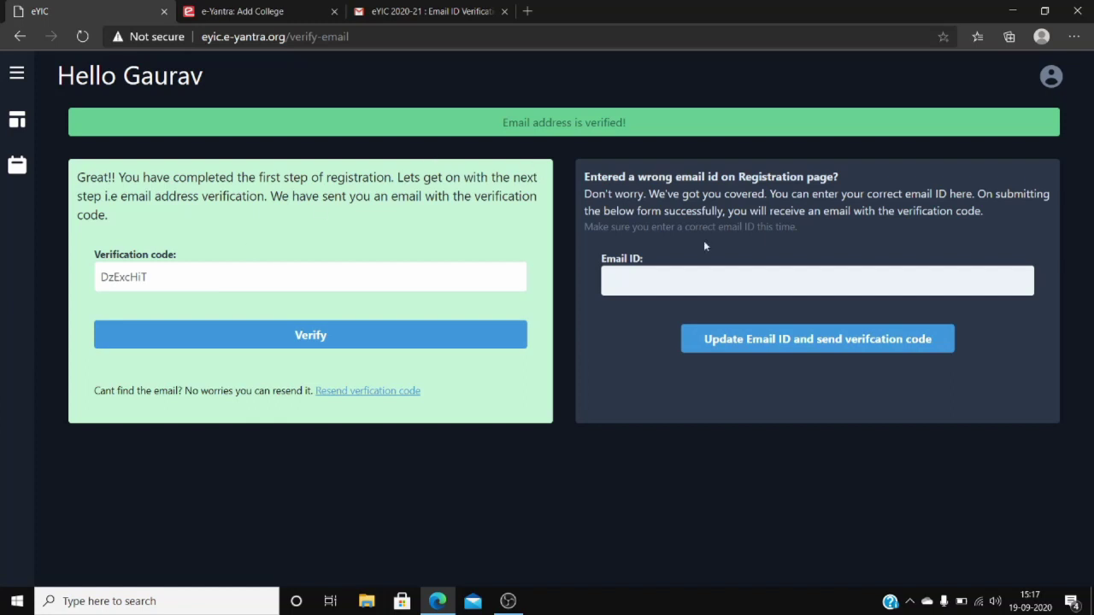
{"action": "left_click", "coordinate": [684, 284]}
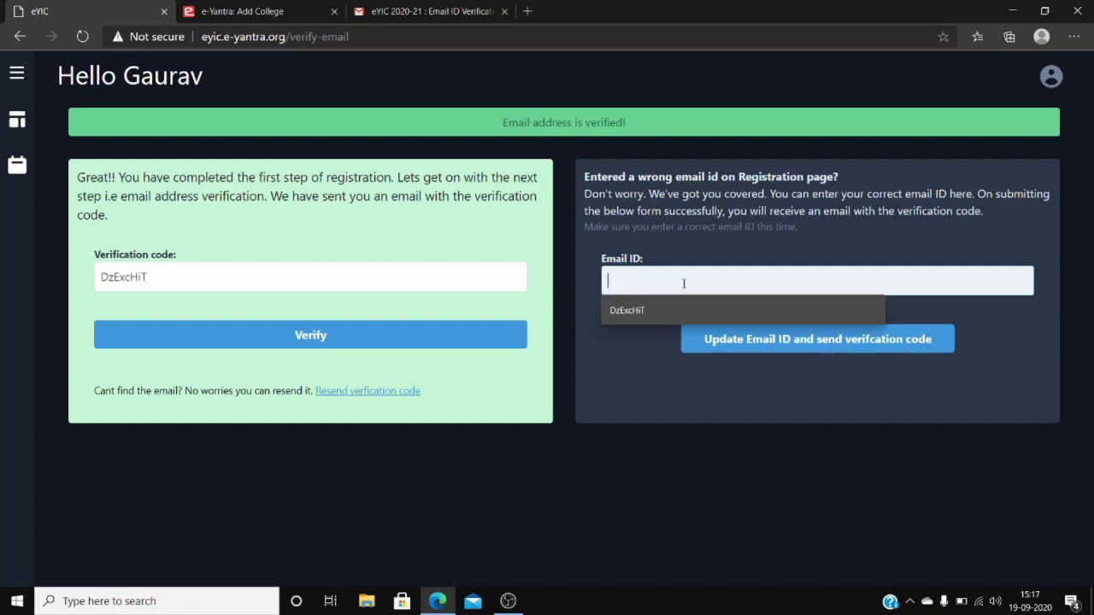
{"action": "key", "text": "Escape"}
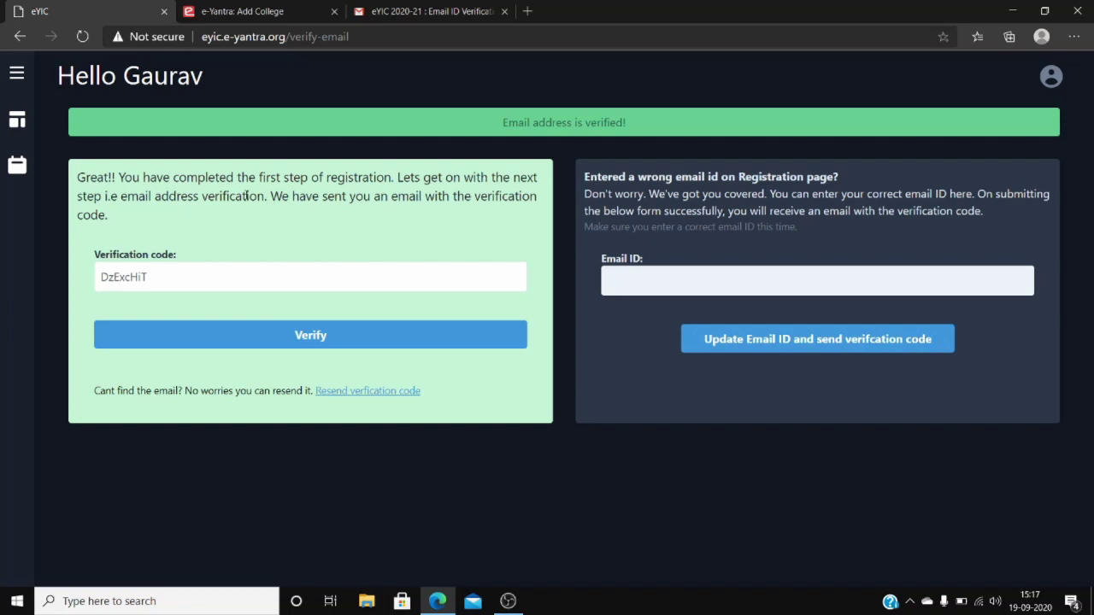
Edit the profile with gender, contact, Delhi location, address, Computer Science and Engineering, year 4, B.Tech, and update it.
{"action": "left_click", "coordinate": [13, 117]}
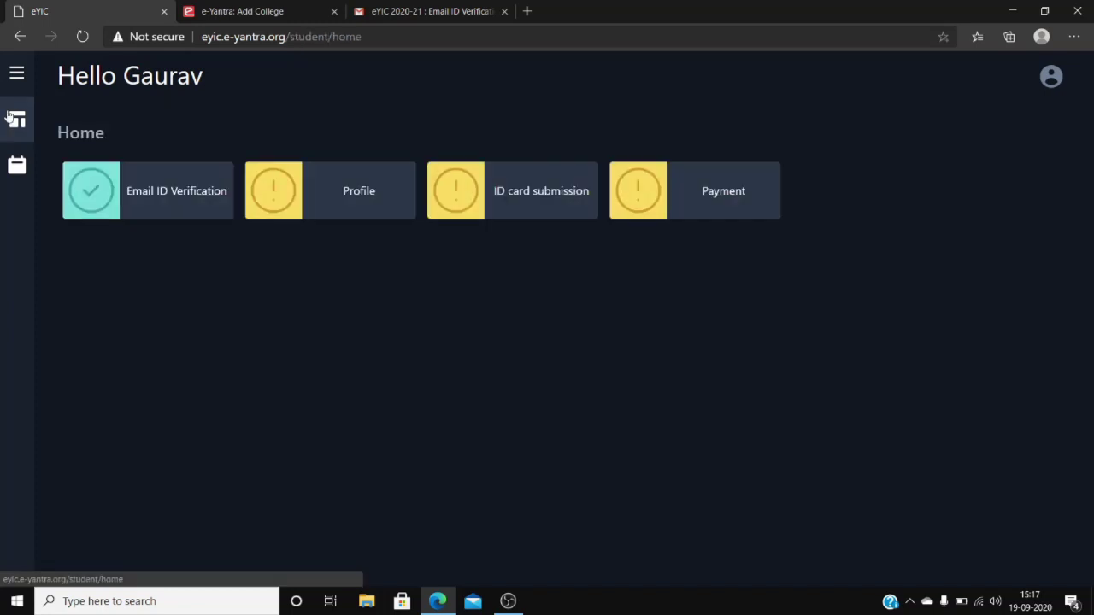
{"action": "left_click", "coordinate": [324, 212]}
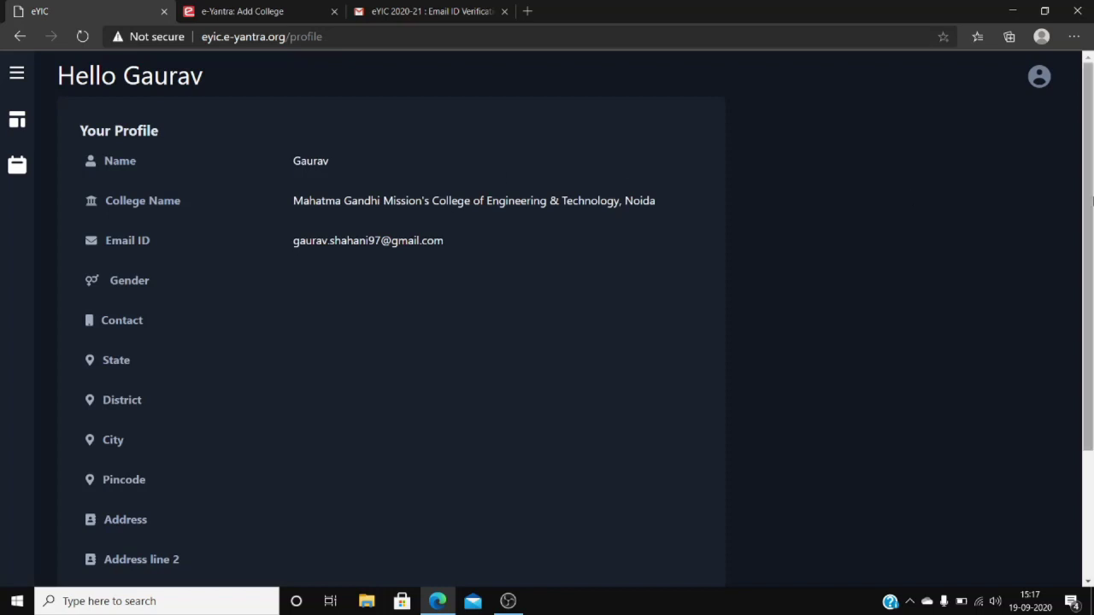
{"action": "left_click_drag", "start_coordinate": [1089, 226], "coordinate": [1091, 354]}
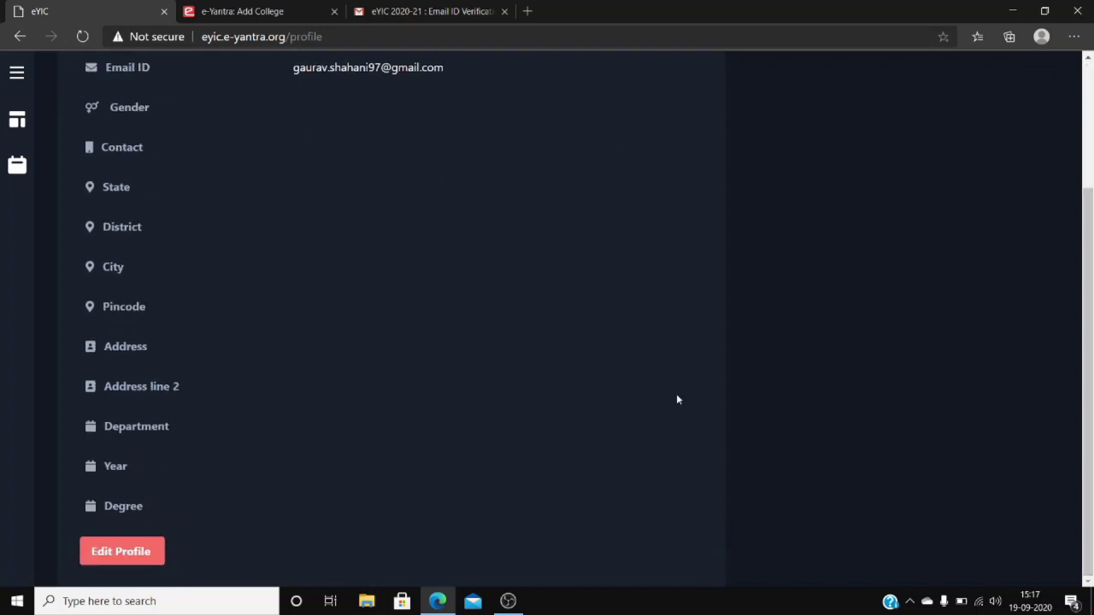
{"action": "left_click", "coordinate": [101, 551]}
{"action": "left_click", "coordinate": [324, 204]}
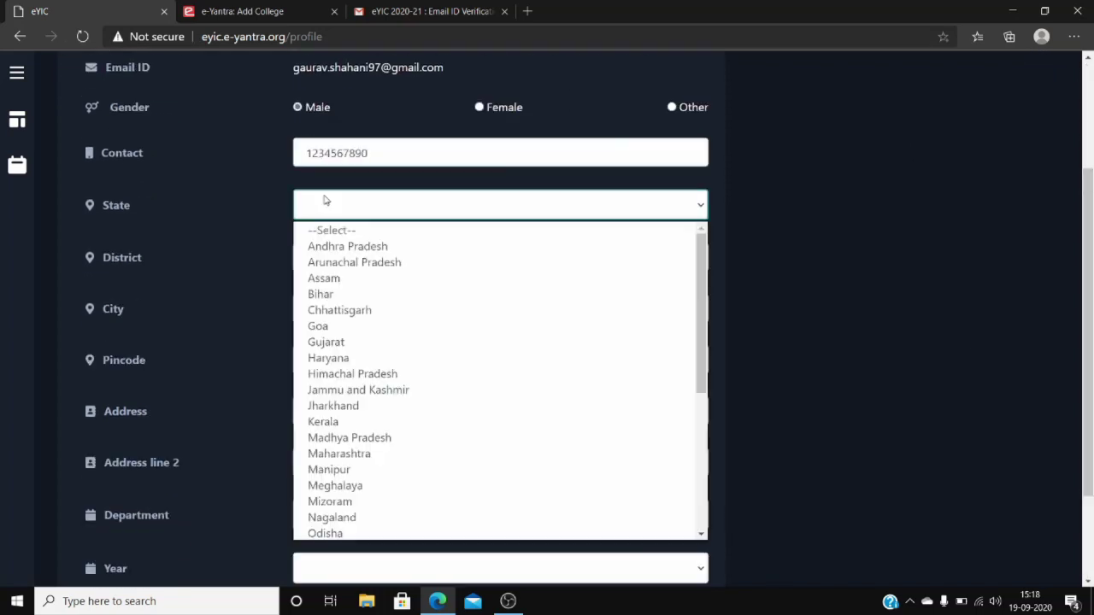
{"action": "left_click", "coordinate": [362, 412]}
{"action": "left_click", "coordinate": [361, 440]}
{"action": "scroll", "coordinate": [361, 462], "scroll_direction": "down", "scroll_amount": 2}
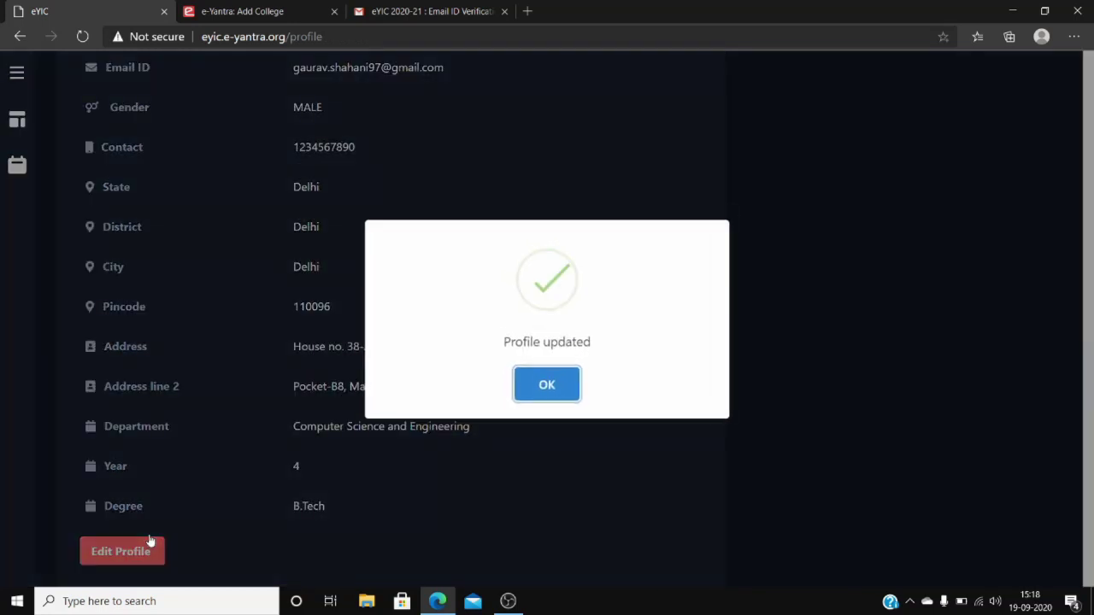
{"action": "left_click", "coordinate": [546, 385]}
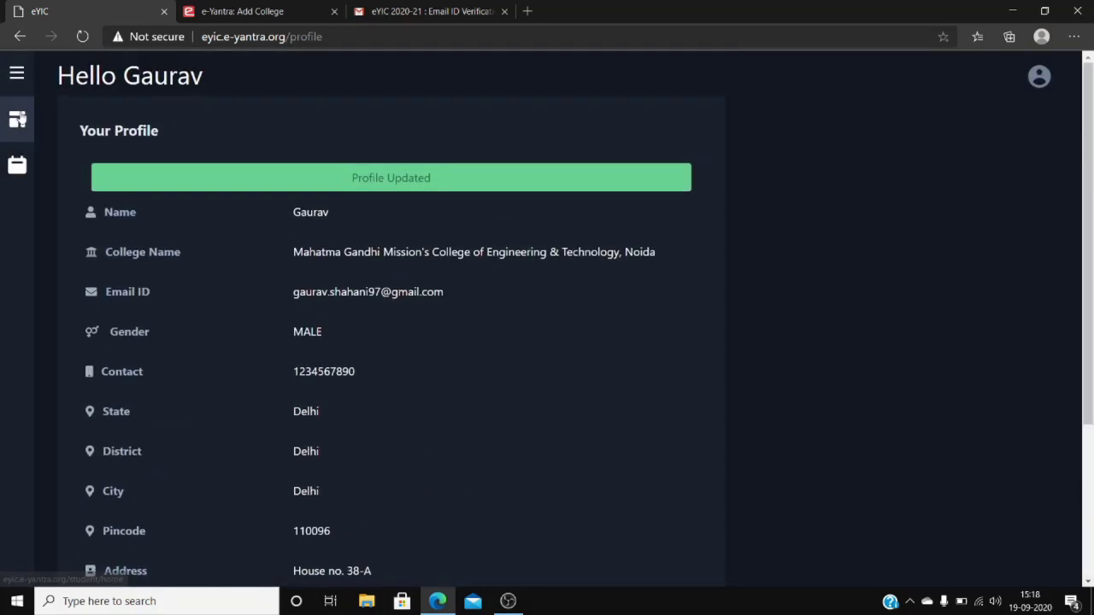
Upload ID Card.jpg from the Desktop as the ID card, then go to the INR 320 Payment section.
{"action": "left_click", "coordinate": [17, 120]}
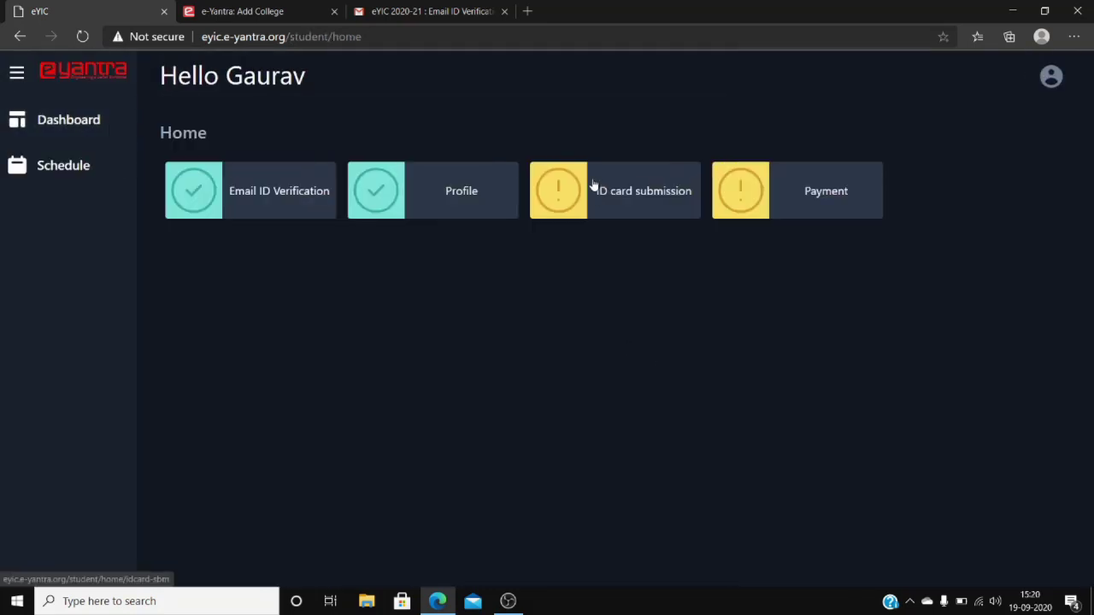
{"action": "left_click", "coordinate": [593, 194]}
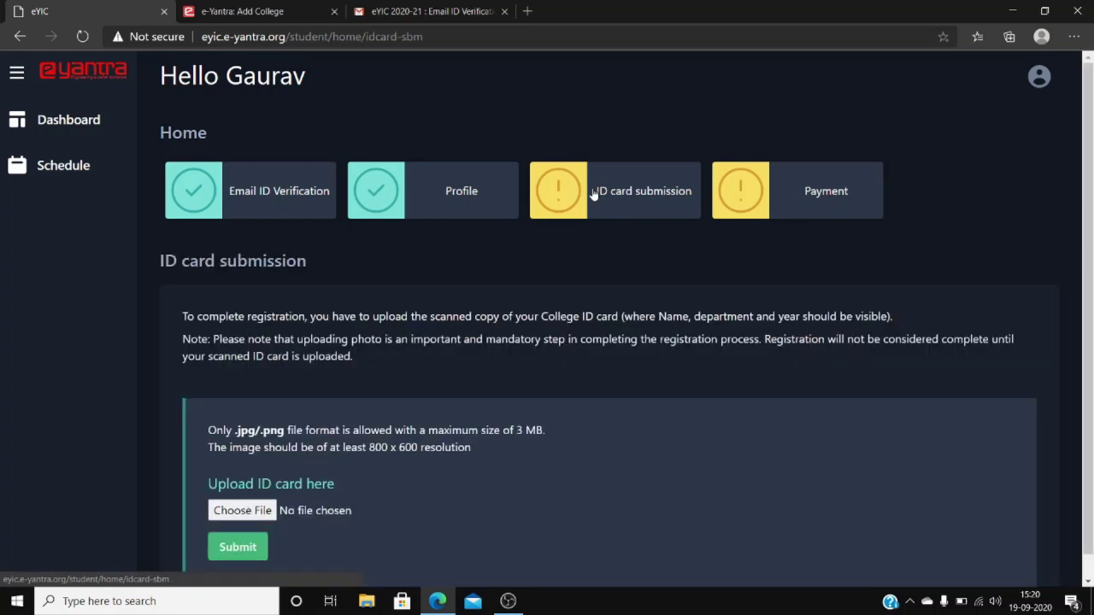
{"action": "scroll", "coordinate": [593, 194], "scroll_direction": "down", "scroll_amount": 1}
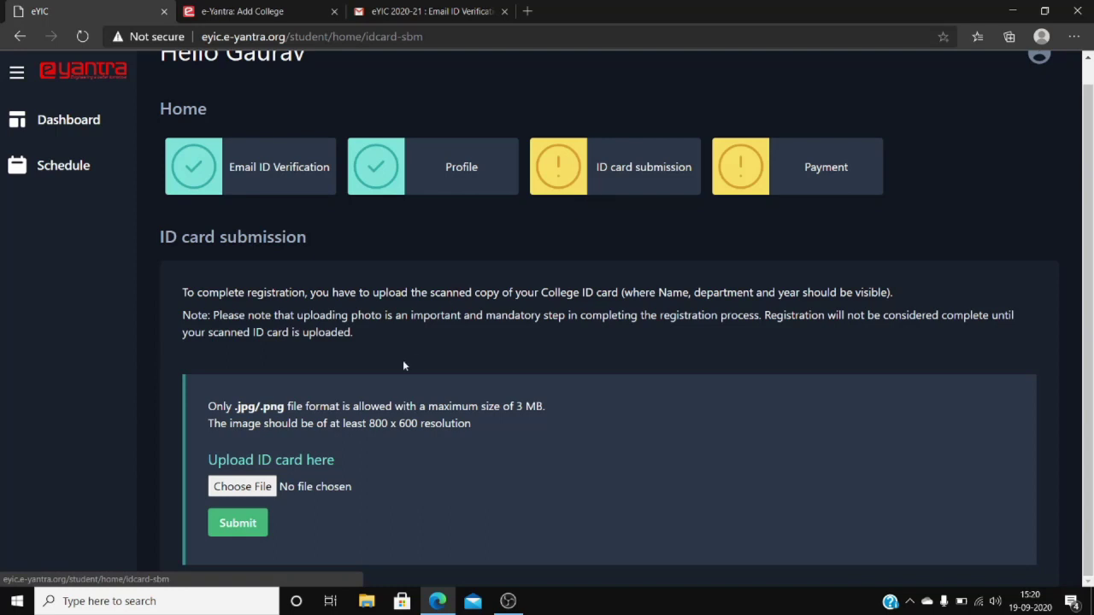
{"action": "left_click", "coordinate": [242, 487]}
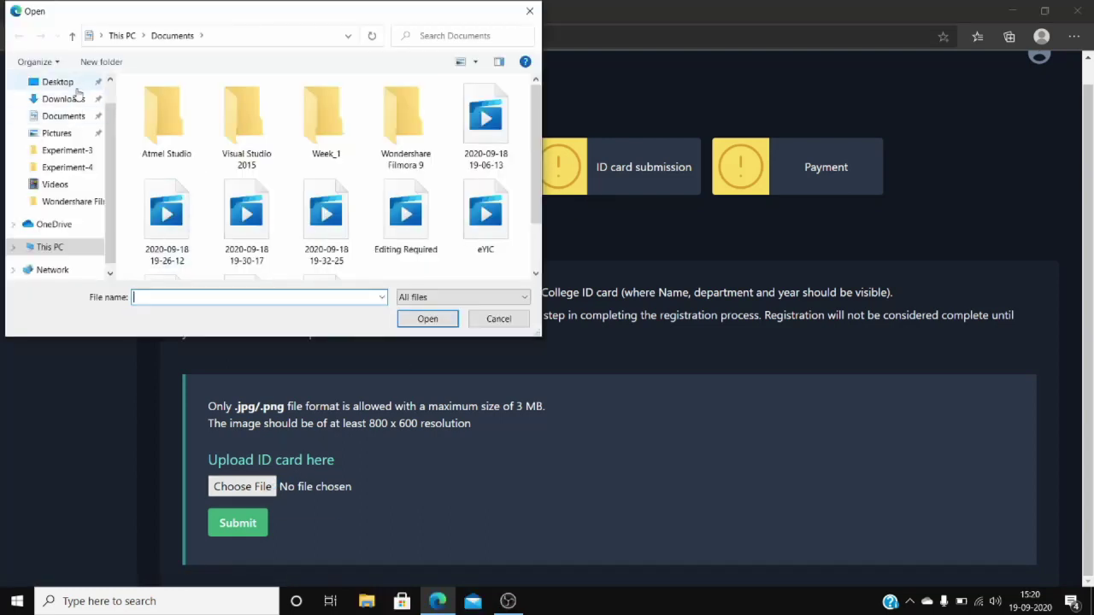
{"action": "left_click", "coordinate": [60, 82]}
{"action": "left_click", "coordinate": [175, 154]}
{"action": "double_click", "coordinate": [175, 154]}
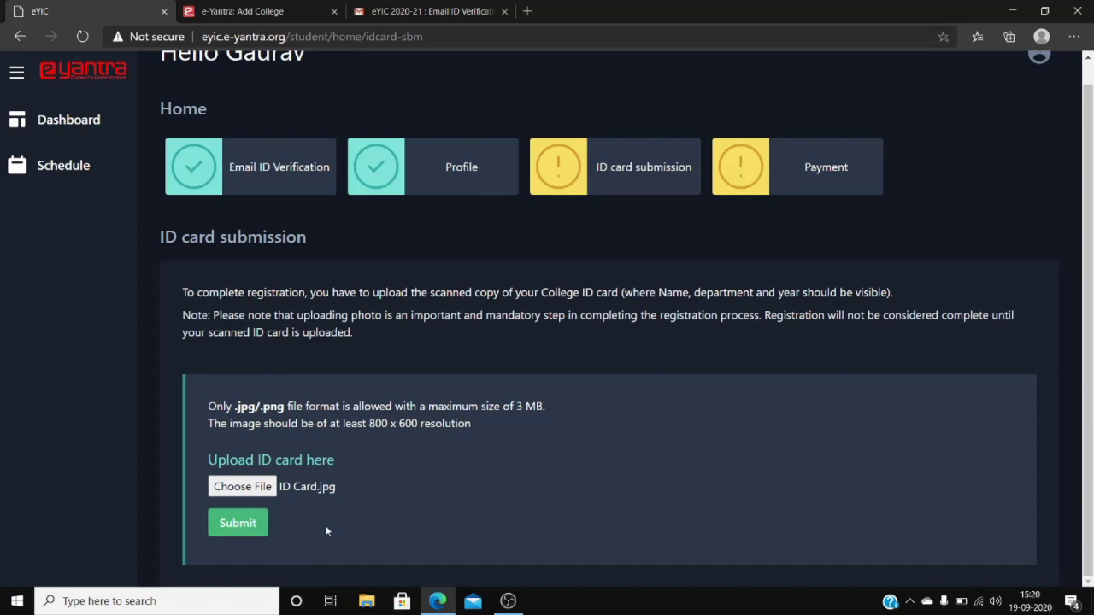
{"action": "left_click", "coordinate": [238, 524]}
{"action": "left_click", "coordinate": [542, 384]}
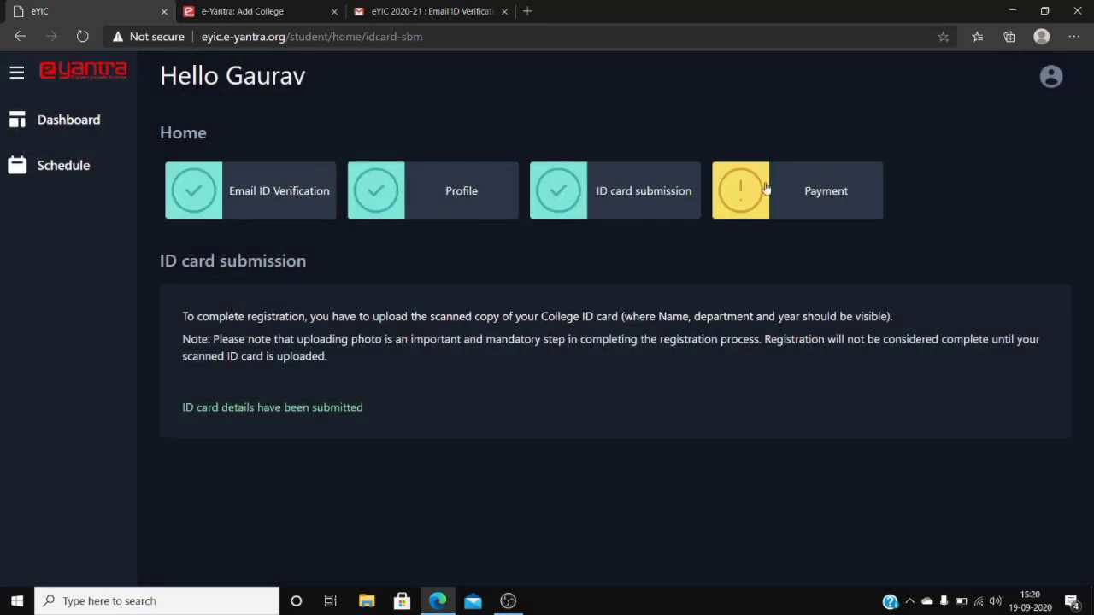
{"action": "left_click", "coordinate": [779, 189]}
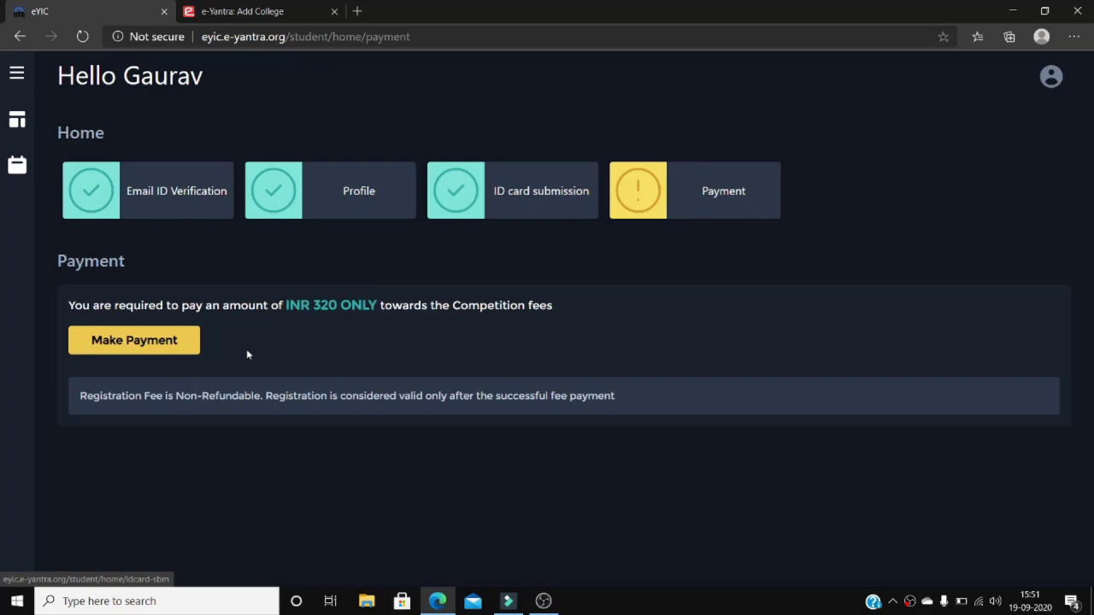
Pay the 320.0 eyic_fee choosing PAYU PAYMENT GATEWAY as the mode and confirming the payment.
{"action": "left_click", "coordinate": [189, 346]}
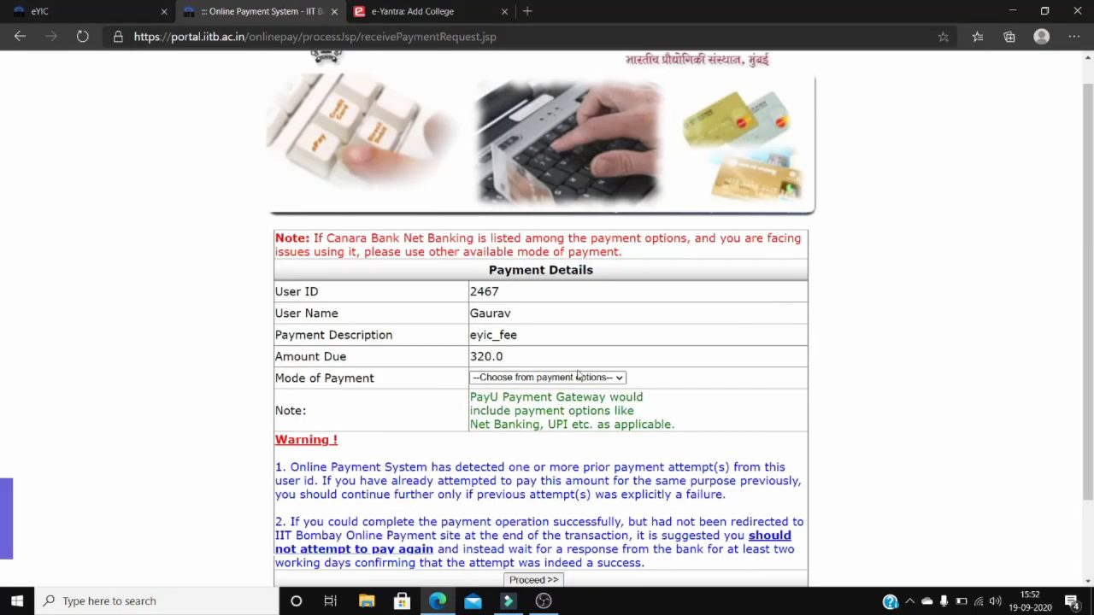
{"action": "left_click", "coordinate": [578, 378]}
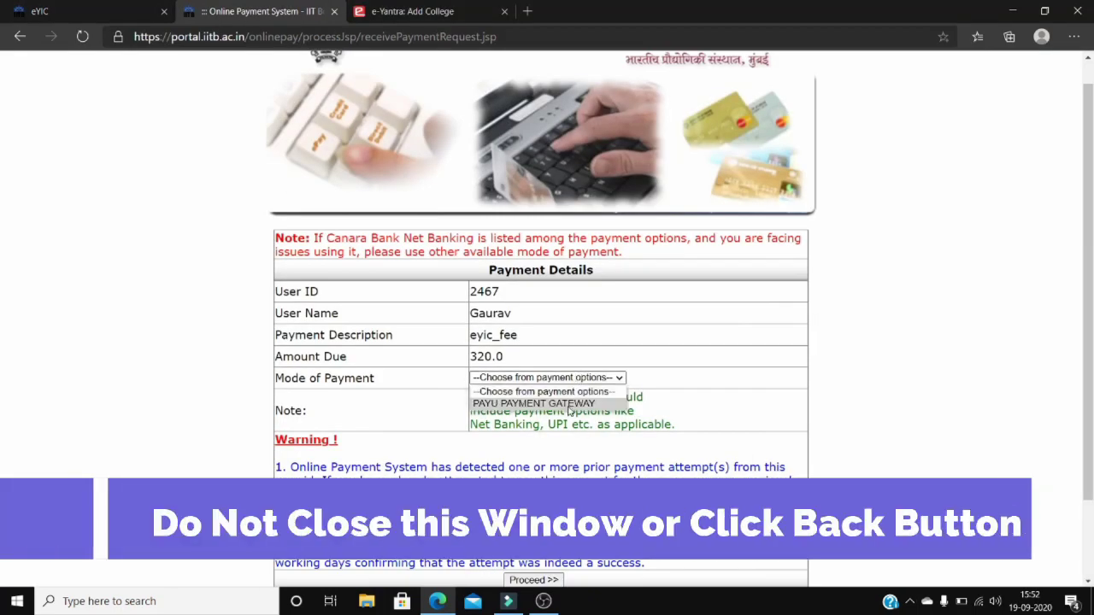
{"action": "left_click", "coordinate": [568, 404]}
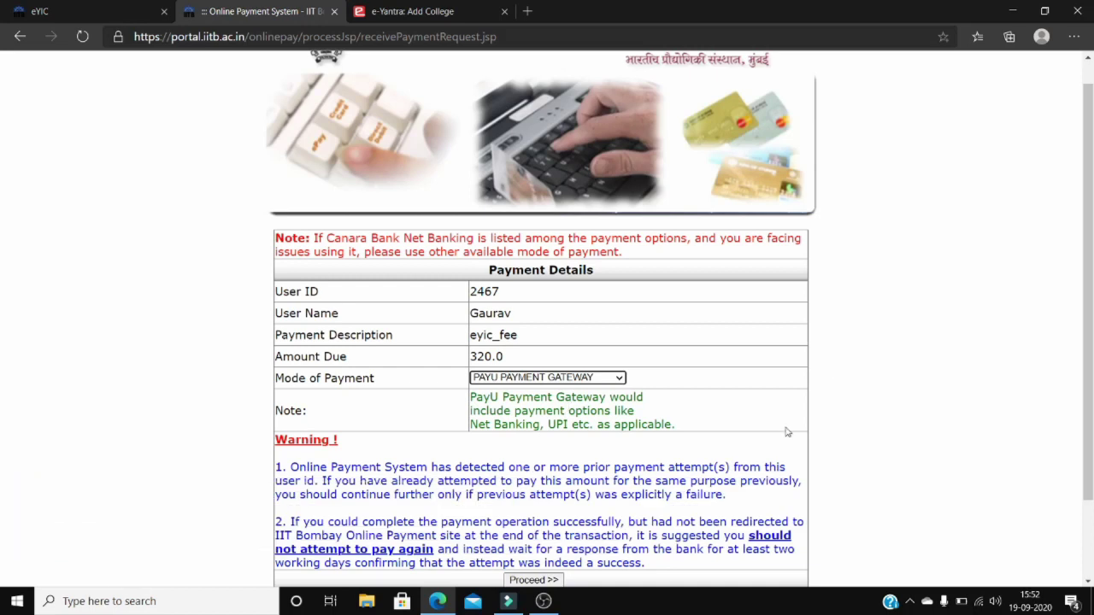
{"action": "left_click", "coordinate": [553, 580]}
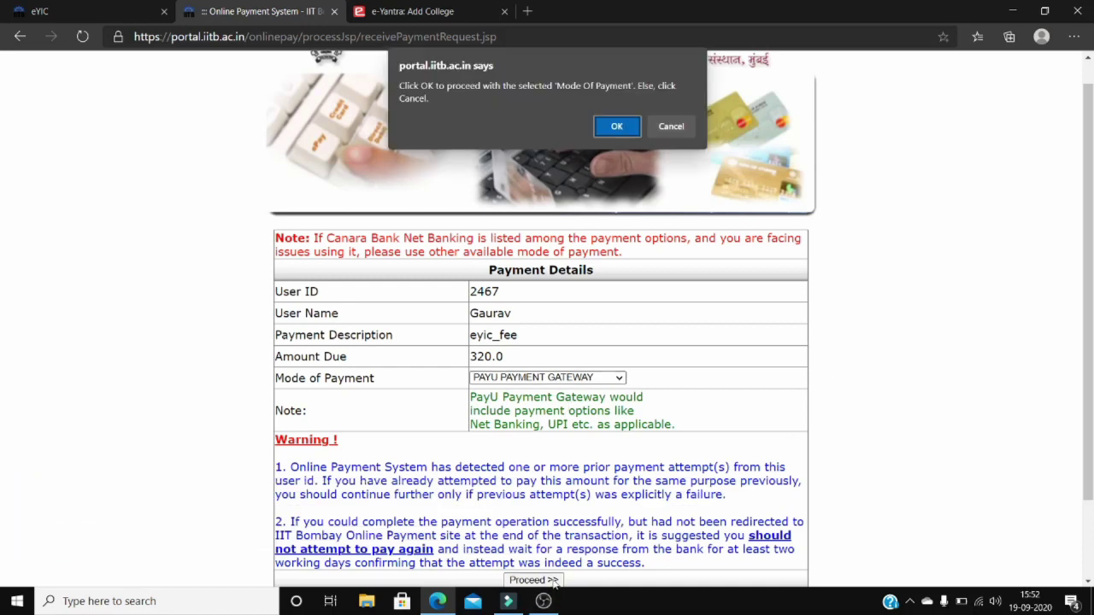
{"action": "left_click", "coordinate": [619, 125]}
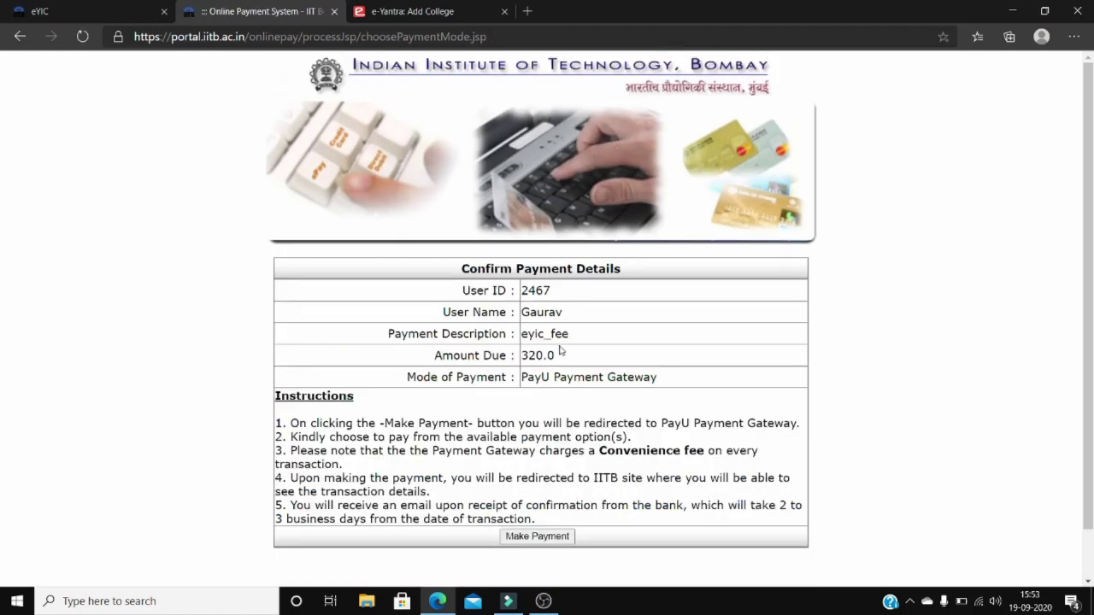
{"action": "left_click", "coordinate": [538, 536]}
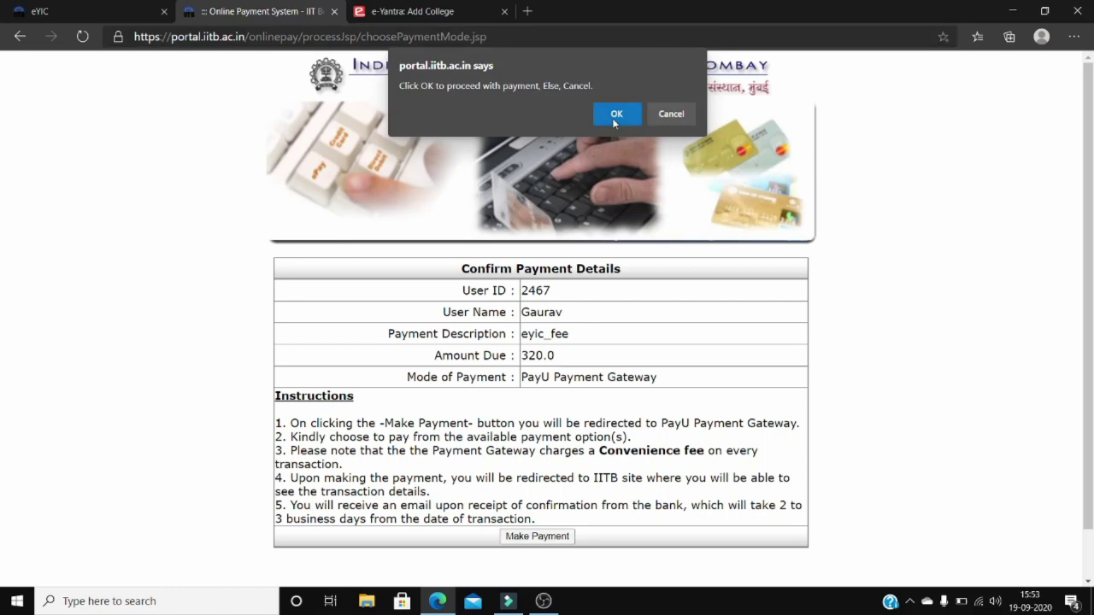
{"action": "left_click", "coordinate": [614, 115]}
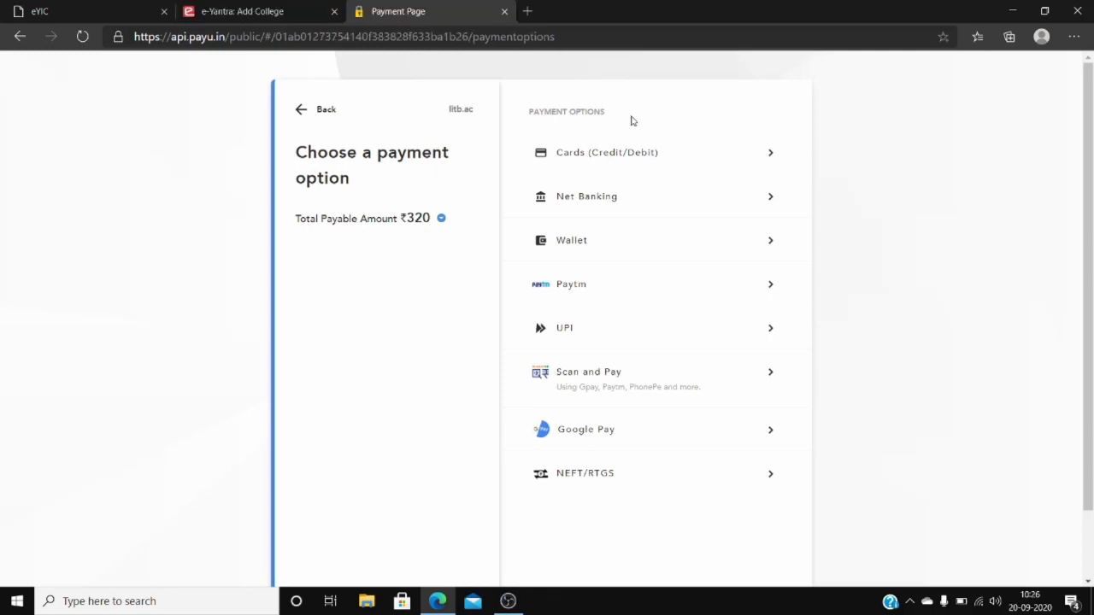
Pay the ₹320 fee via PayU Scan and Pay using a generated Bharat QR code.
{"action": "left_click", "coordinate": [570, 376]}
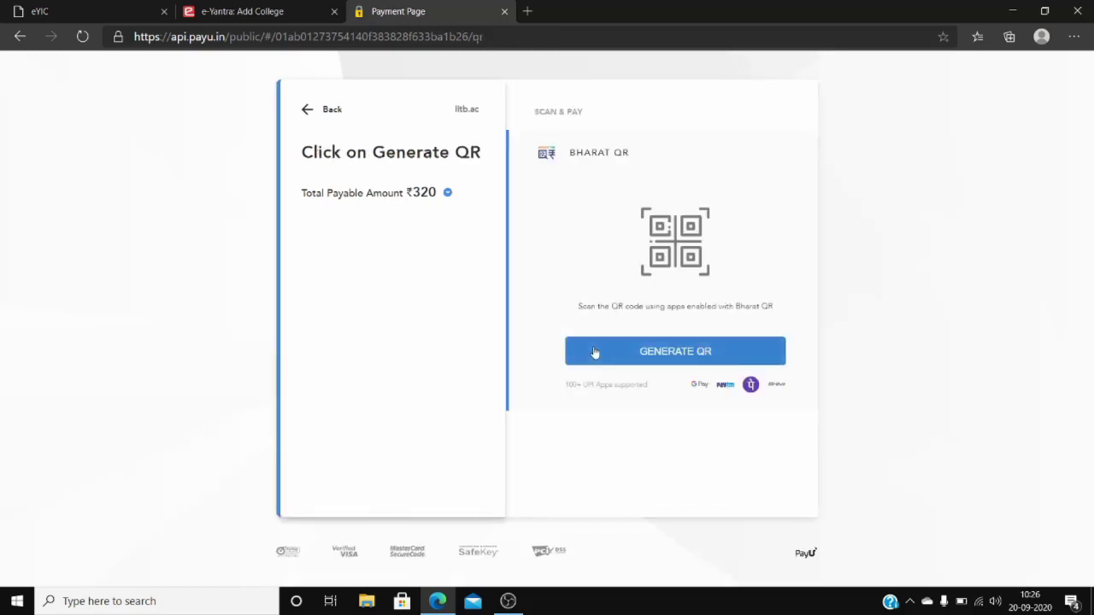
{"action": "left_click", "coordinate": [595, 351]}
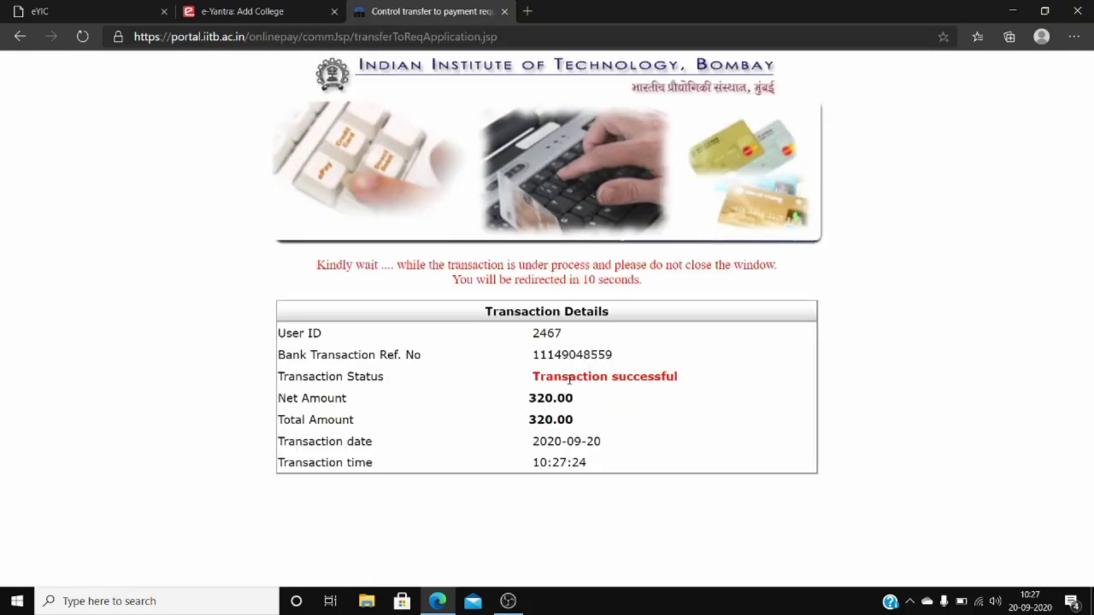
Check that the 320.00 payment shows Transaction successful on the IIT Bombay portal.
{"action": "left_click_drag", "start_coordinate": [569, 380], "coordinate": [712, 391]}
{"action": "left_click", "coordinate": [716, 395]}
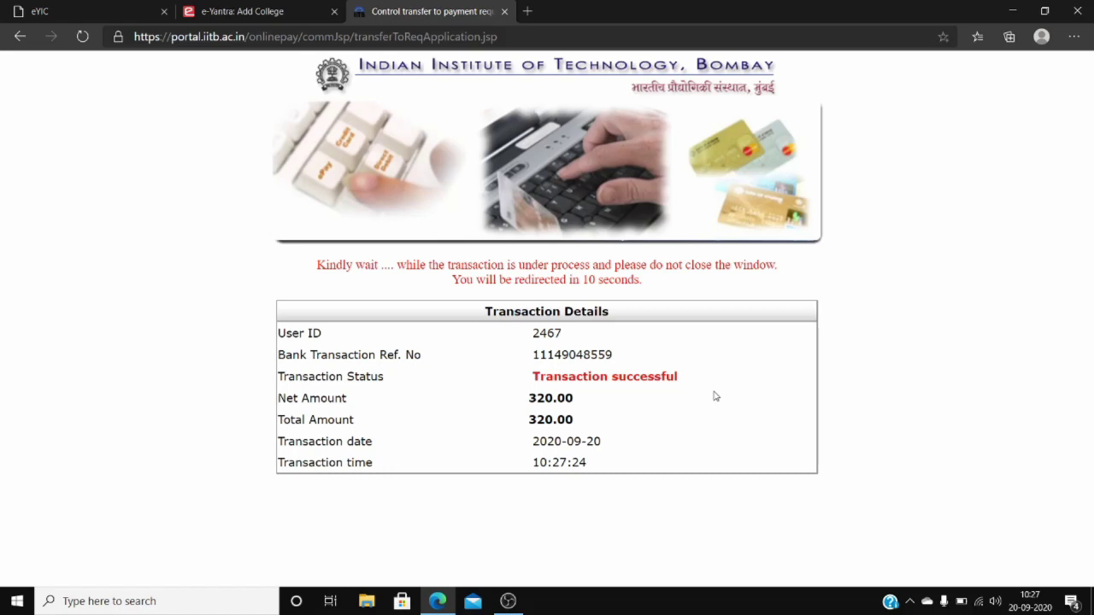